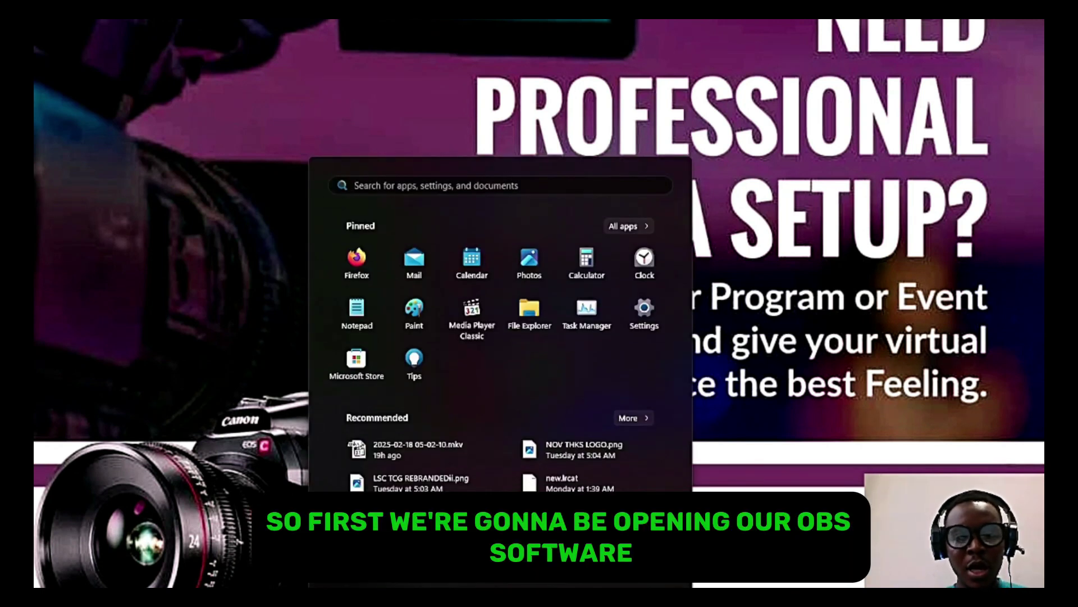
pyautogui.write('obs')
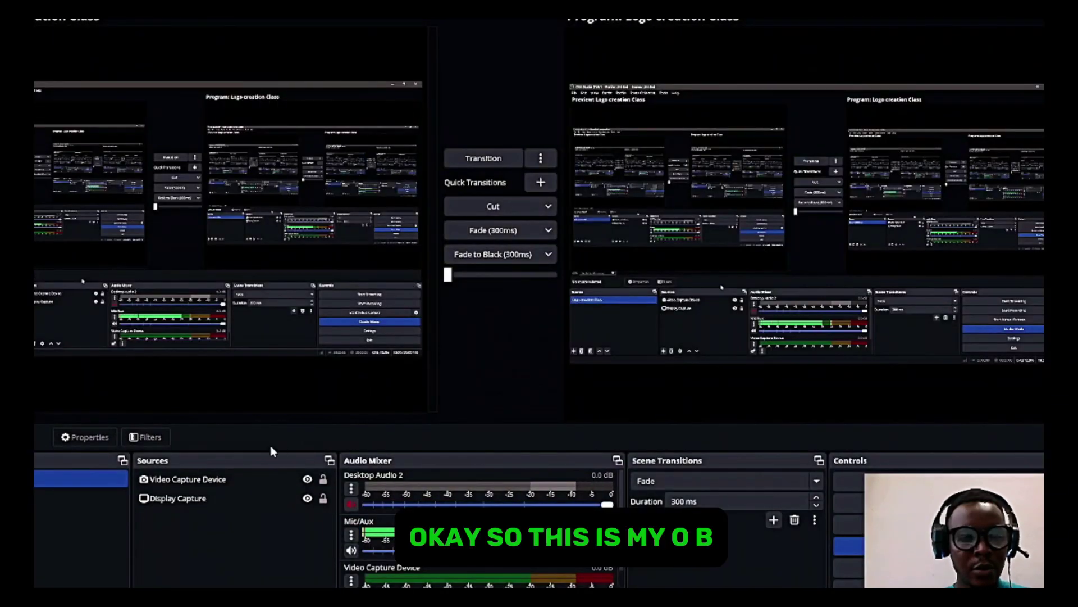
# Step: Switch to the empty scene and transition it to the program output
pyautogui.click(217, 480)
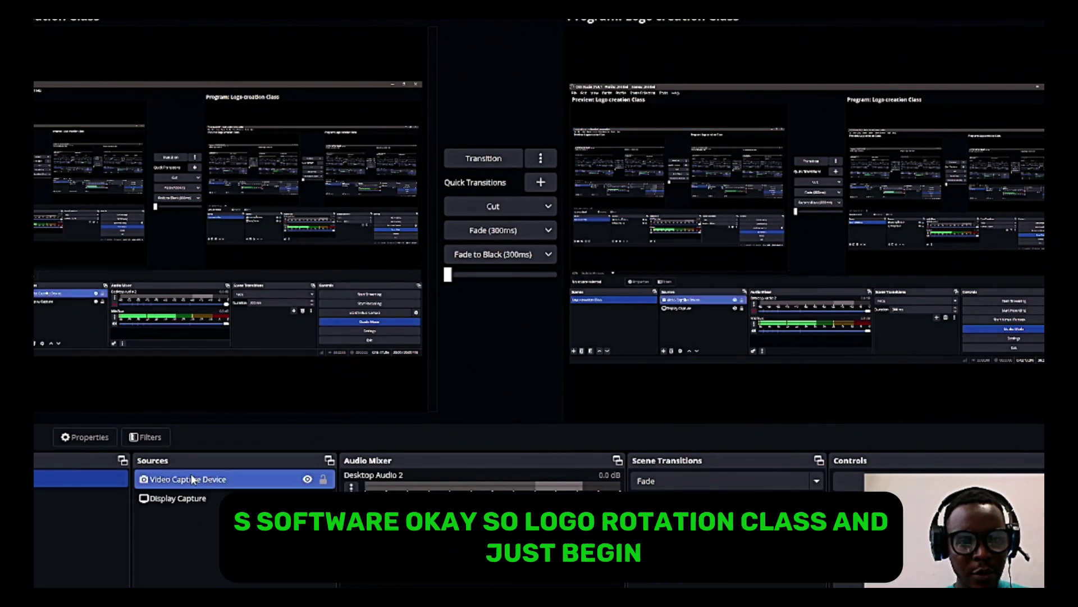
pyautogui.click(51, 479)
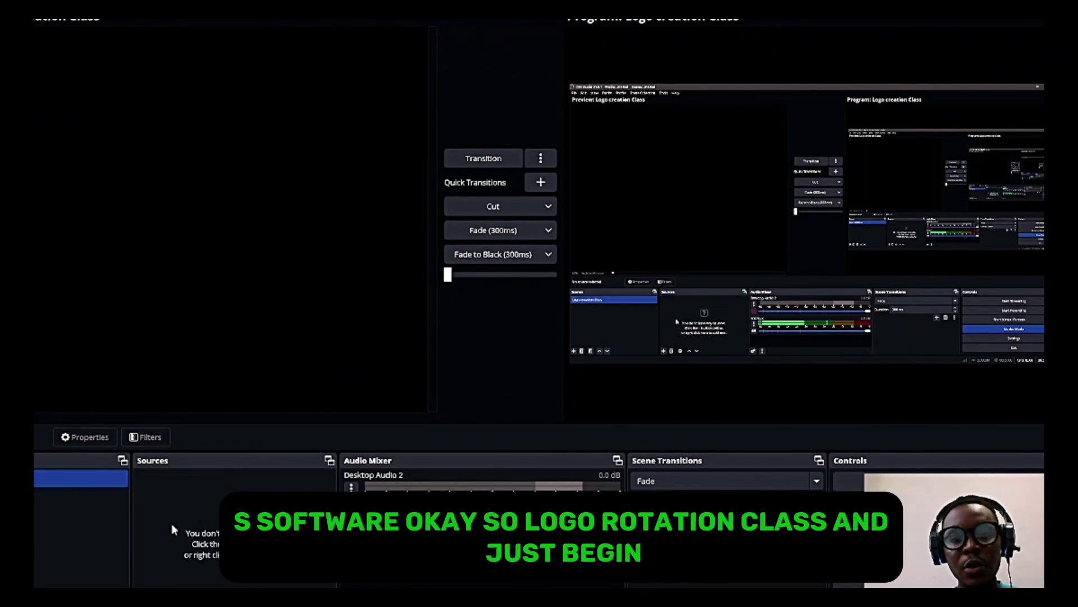
pyautogui.click(493, 229)
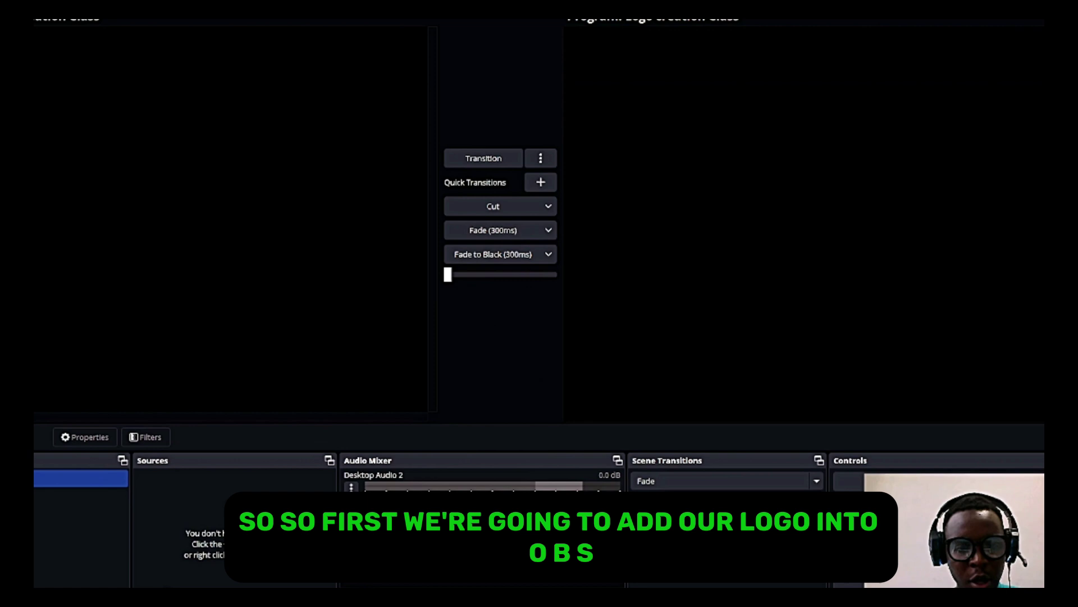
# Step: Add an Image source loading cropped-lsc-small-png.png from the LSC Karu folder
pyautogui.click(139, 480)
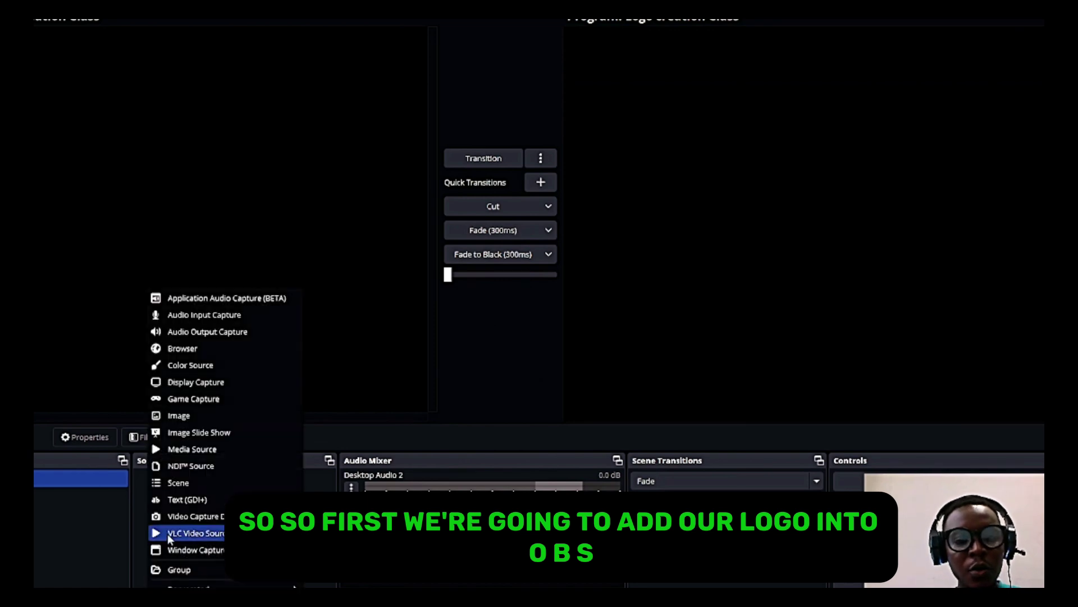
pyautogui.click(194, 416)
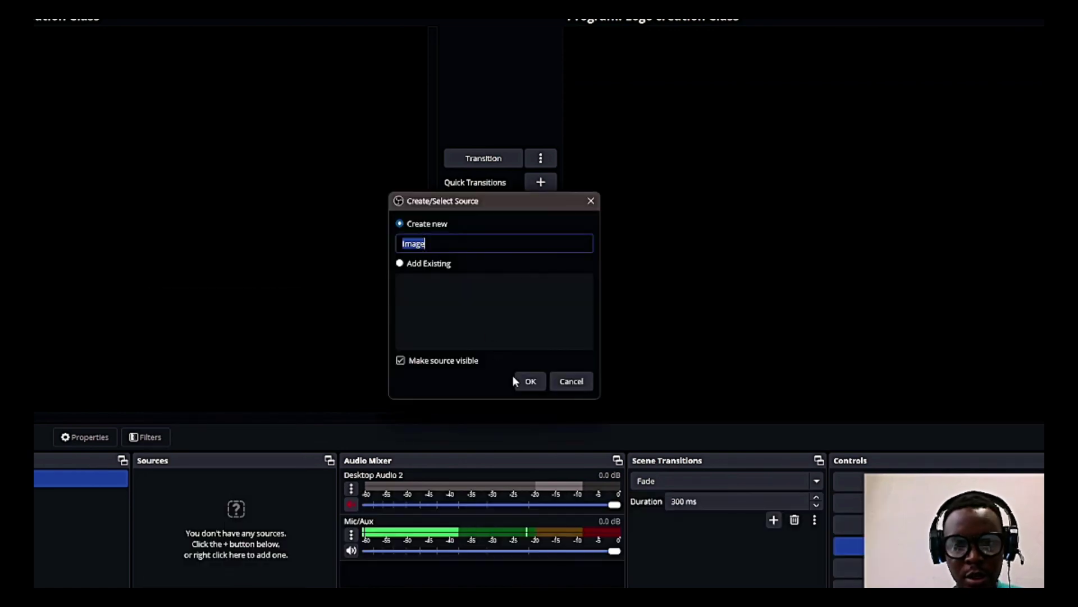
pyautogui.click(530, 381)
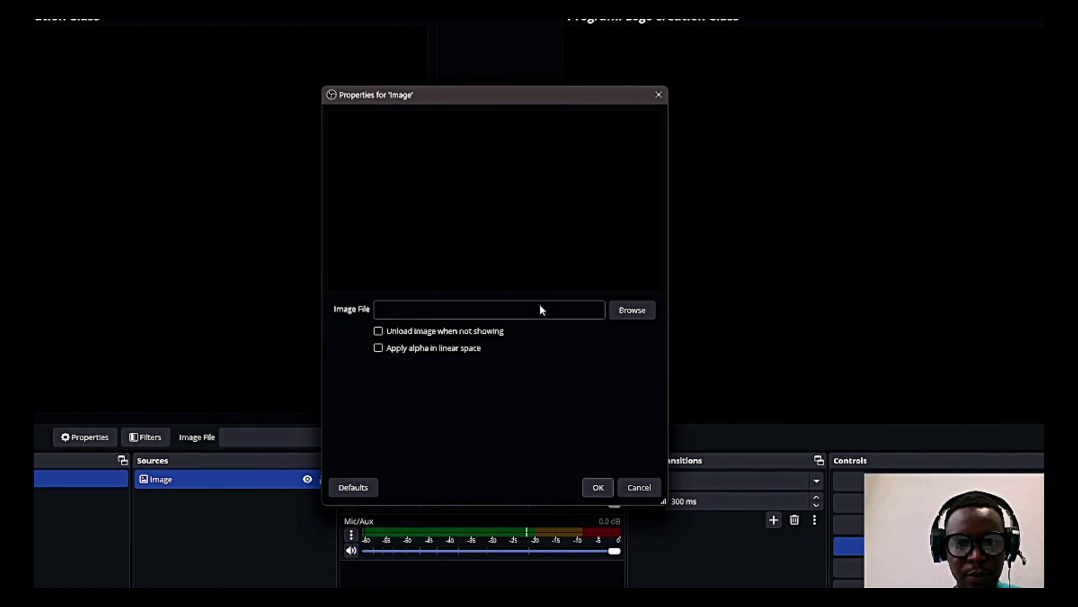
pyautogui.click(626, 316)
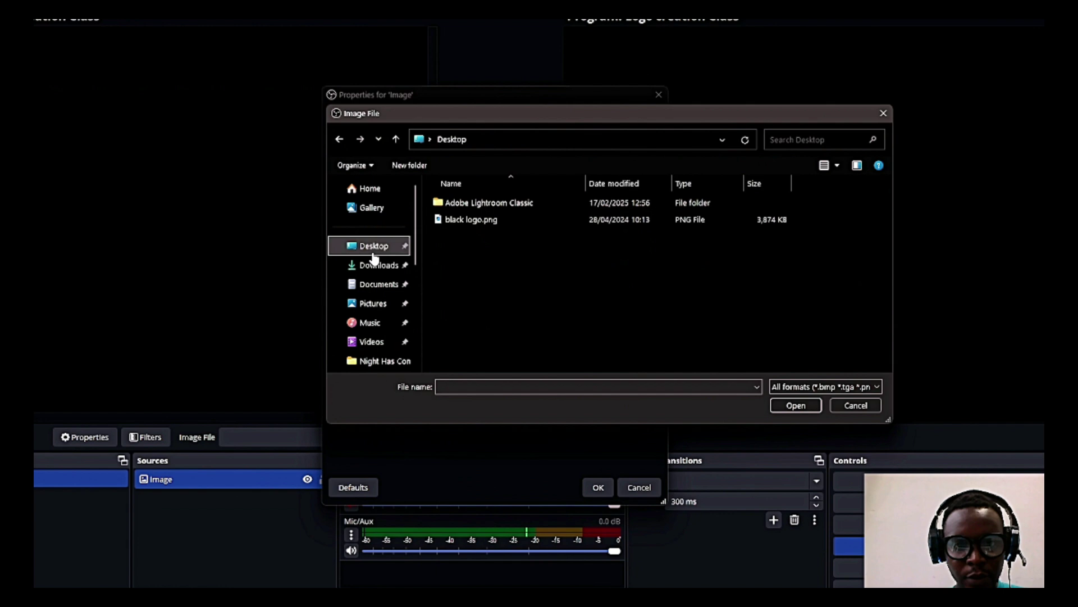
pyautogui.scroll(2, 842, 278)
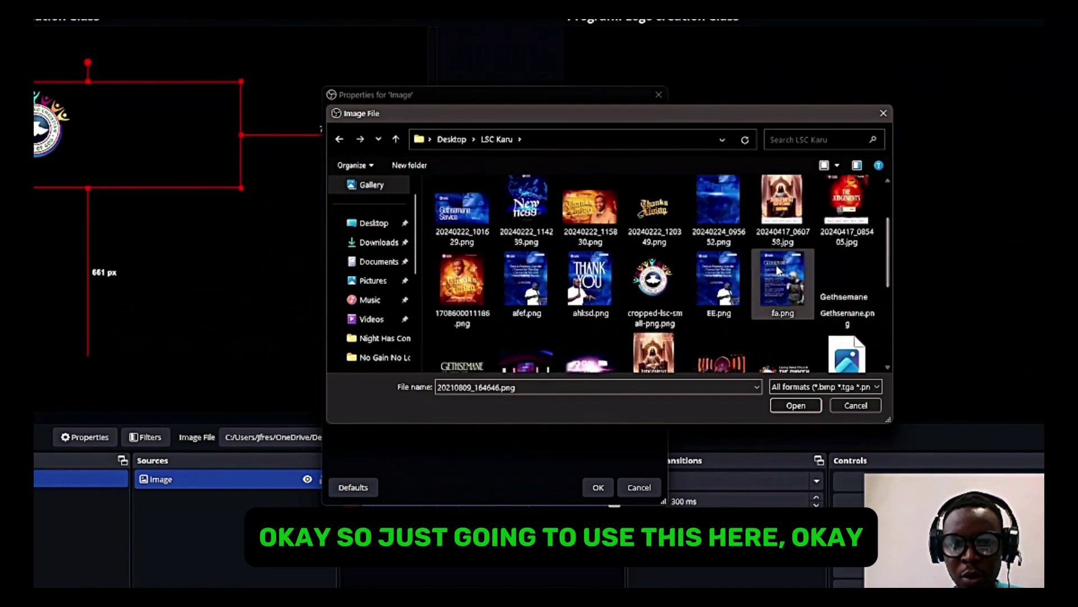
pyautogui.click(655, 286)
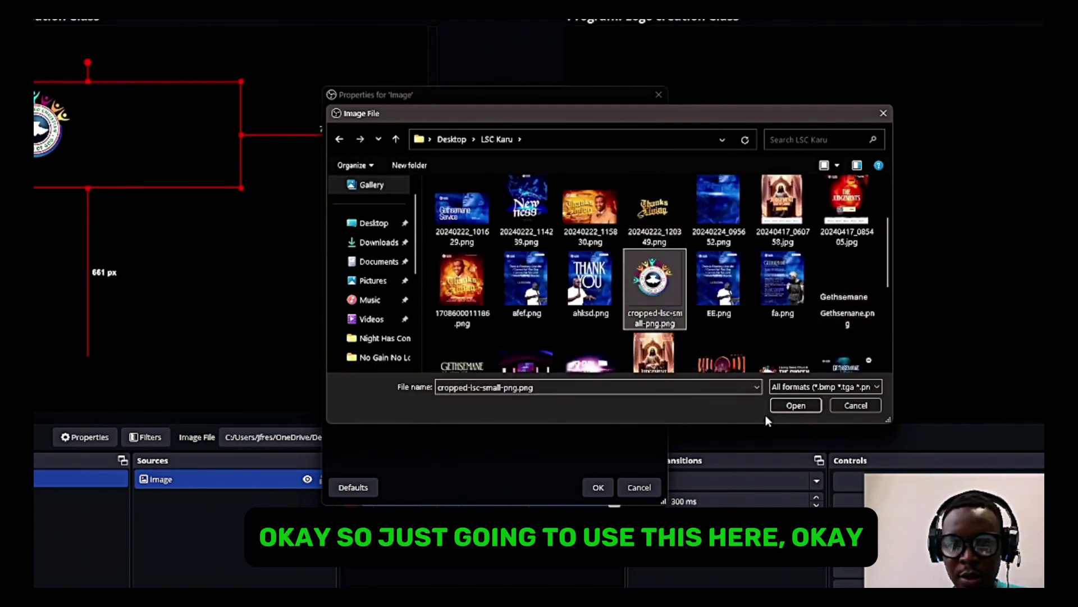
pyautogui.click(796, 406)
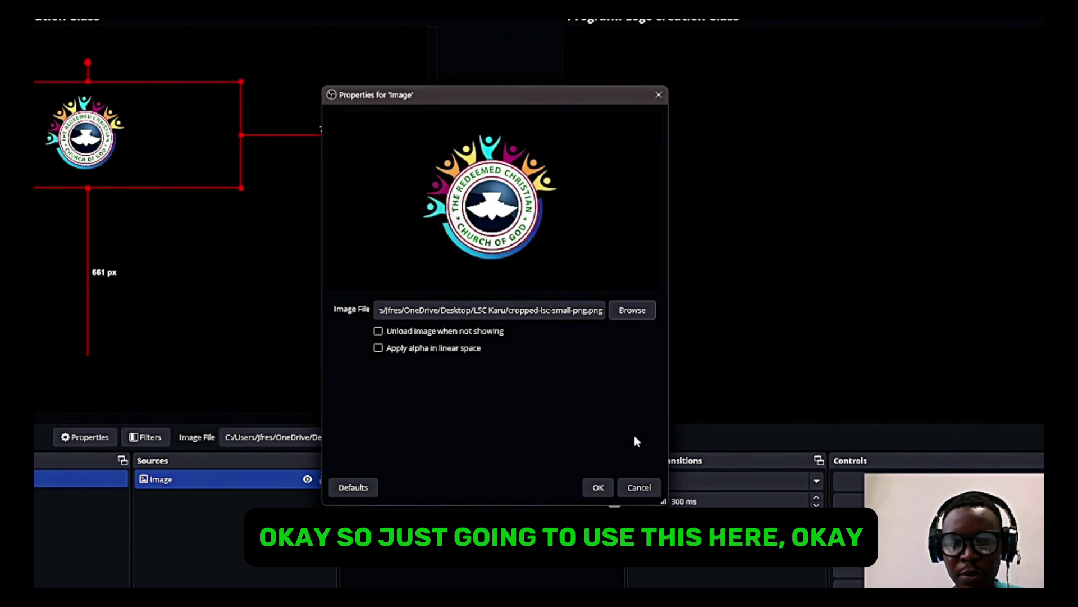
pyautogui.click(599, 487)
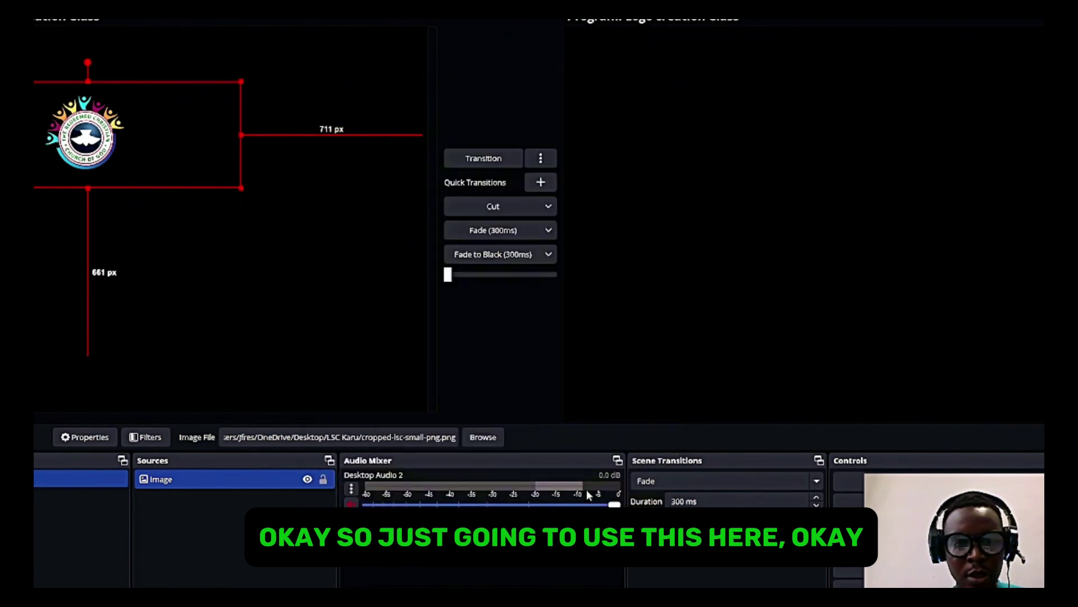
# Step: Move the church logo lower and right, then enlarge it in the preview
pyautogui.click(214, 271)
pyautogui.click(101, 163)
pyautogui.moveTo(102, 162)
pyautogui.mouseDown()
pyautogui.moveTo(173, 230)
pyautogui.moveTo(130, 318)
pyautogui.mouseUp()
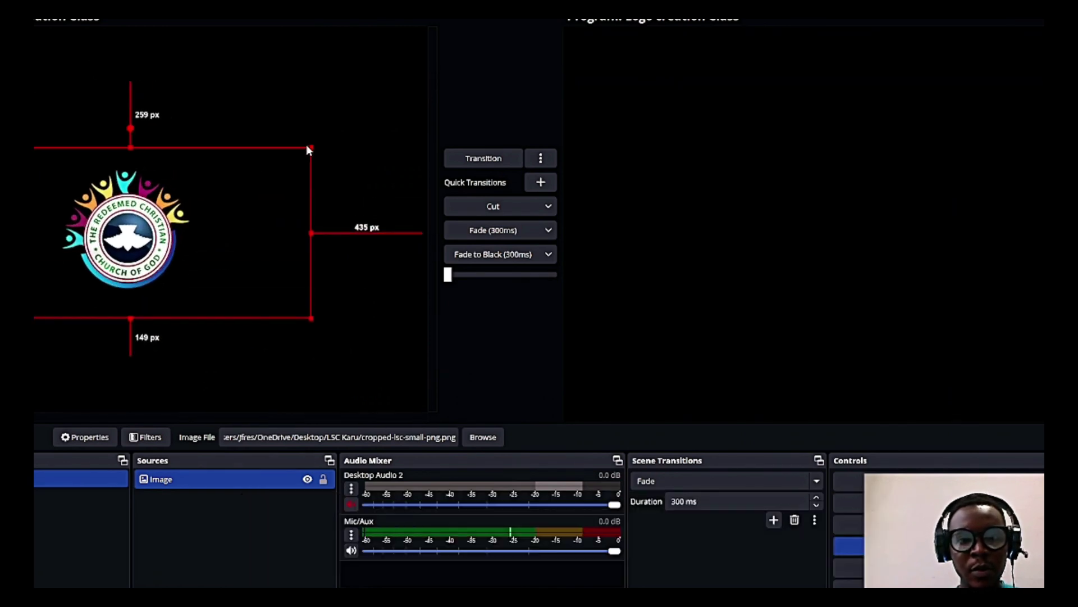
pyautogui.moveTo(312, 148); pyautogui.dragTo(371, 118)
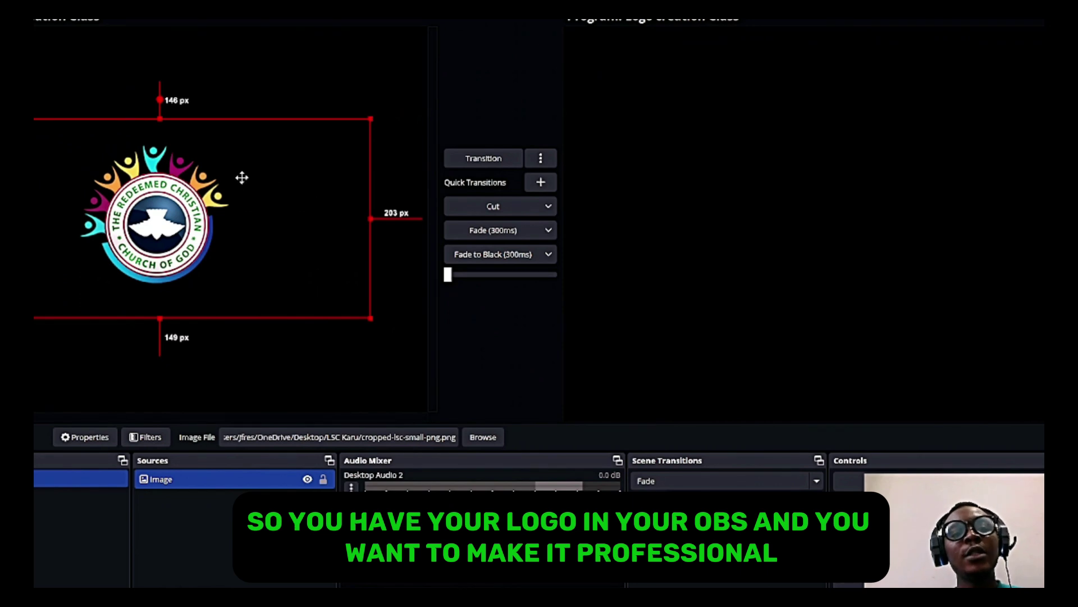
pyautogui.moveTo(242, 178); pyautogui.dragTo(255, 169)
# Step: Lock the logo's Image source in its position
pyautogui.click(292, 53)
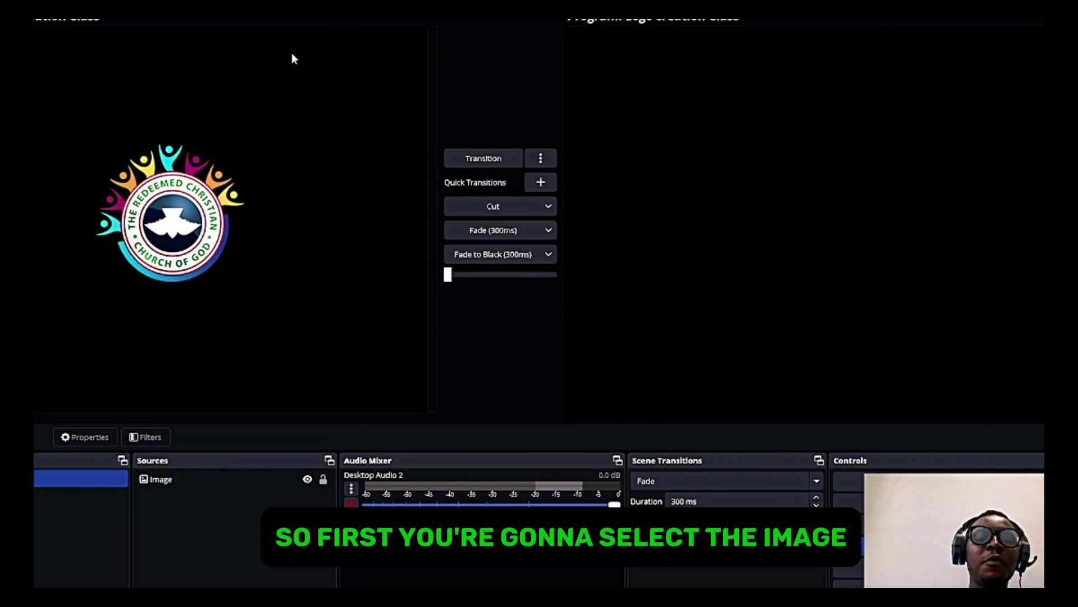
pyautogui.click(203, 481)
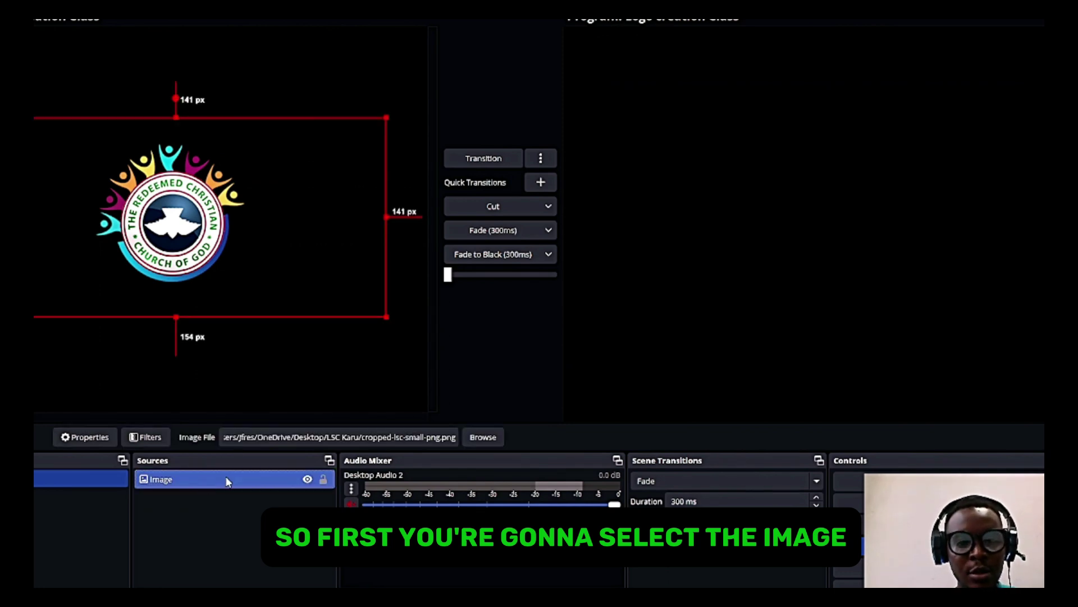
pyautogui.click(323, 479)
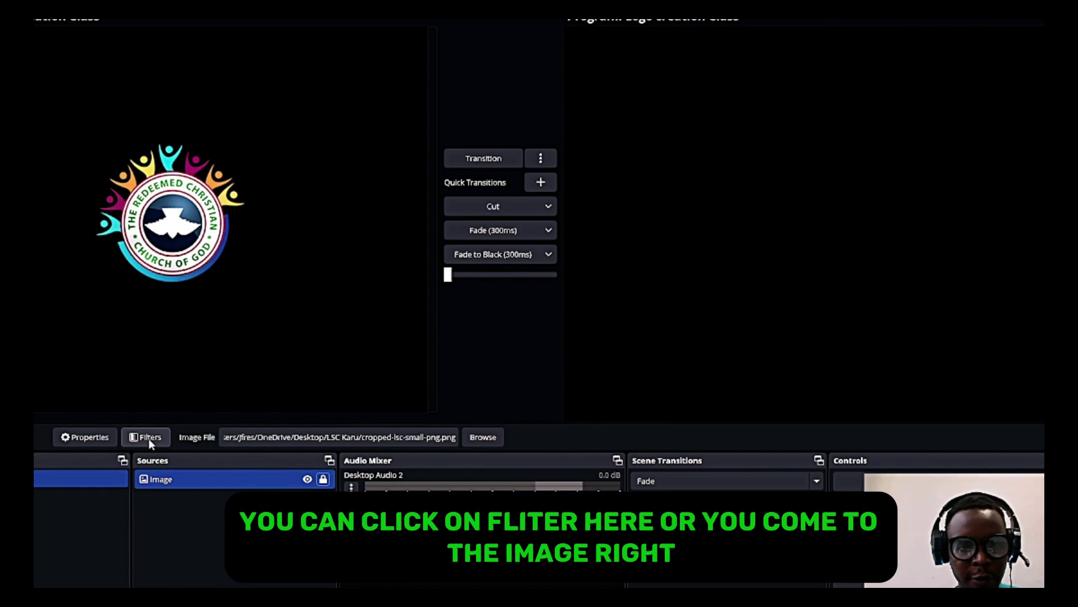
# Step: Add a Scroll effect filter to the logo's Image source
pyautogui.rightClick(191, 479)
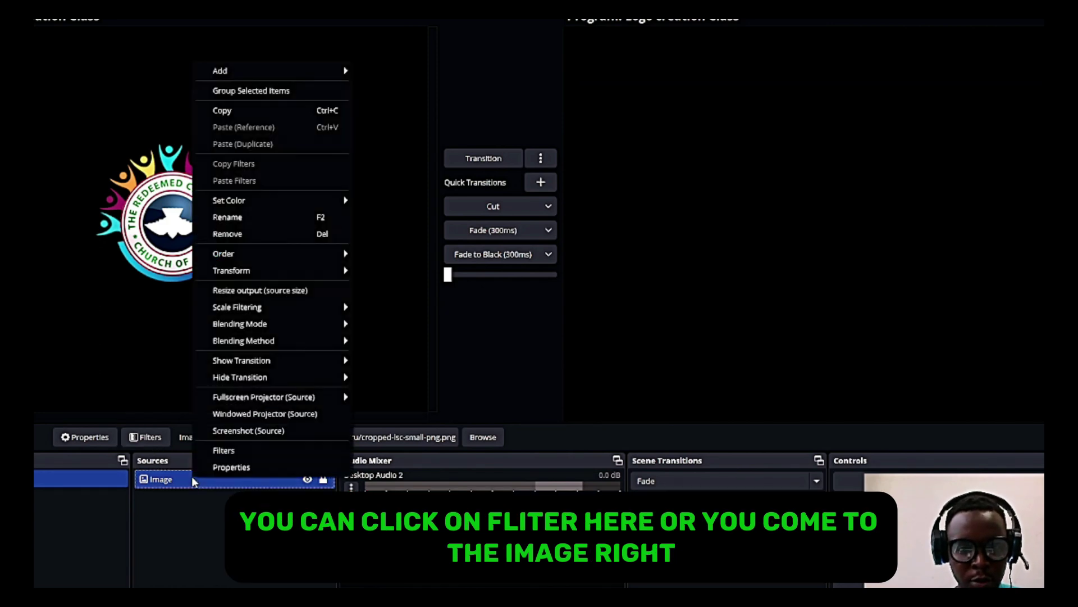
pyautogui.click(232, 448)
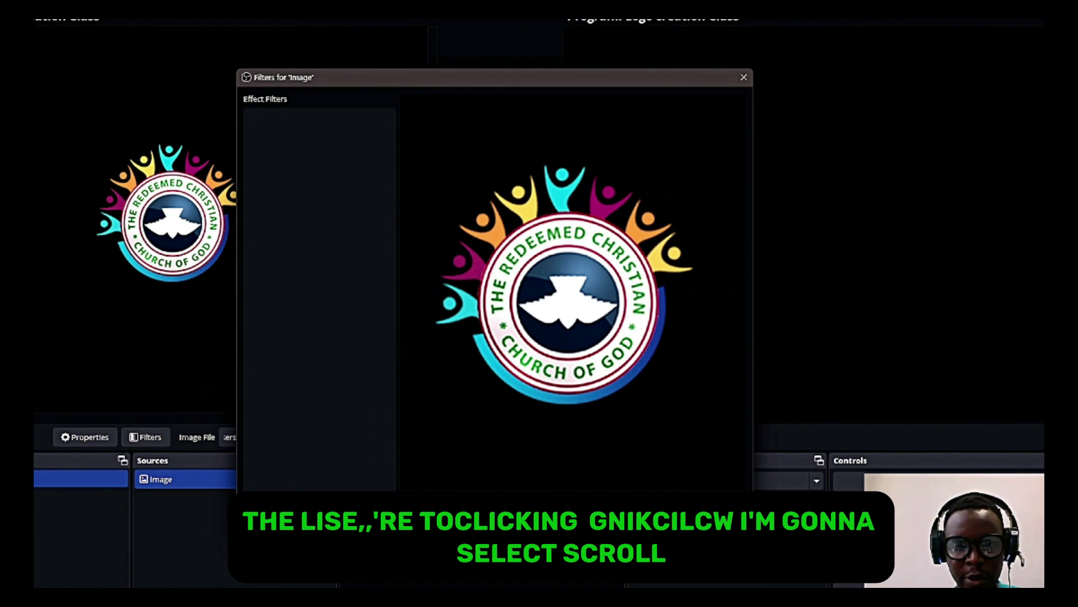
pyautogui.click(253, 500)
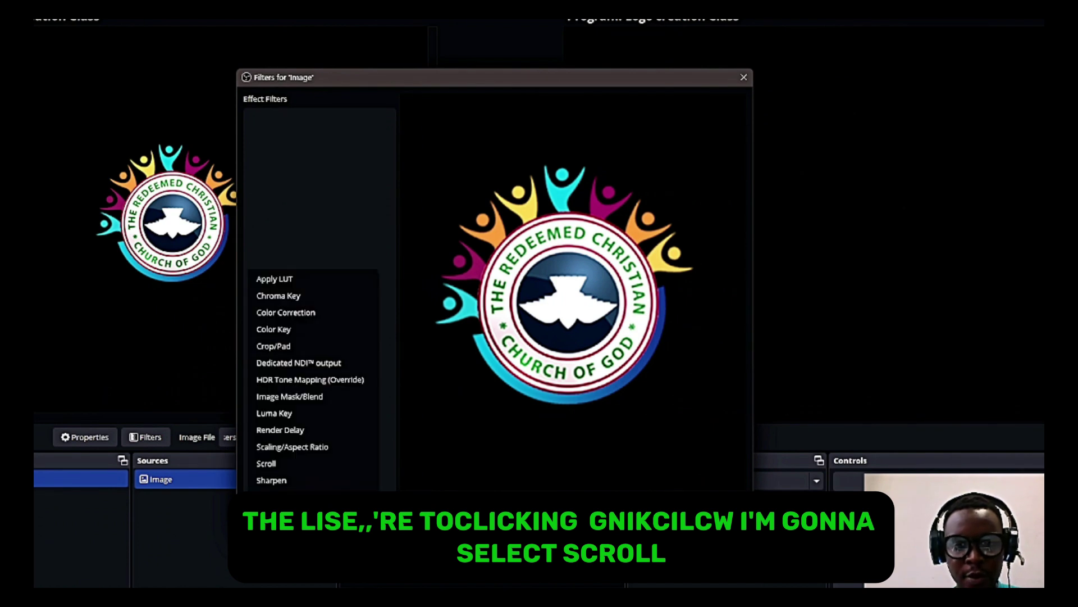
pyautogui.click(290, 464)
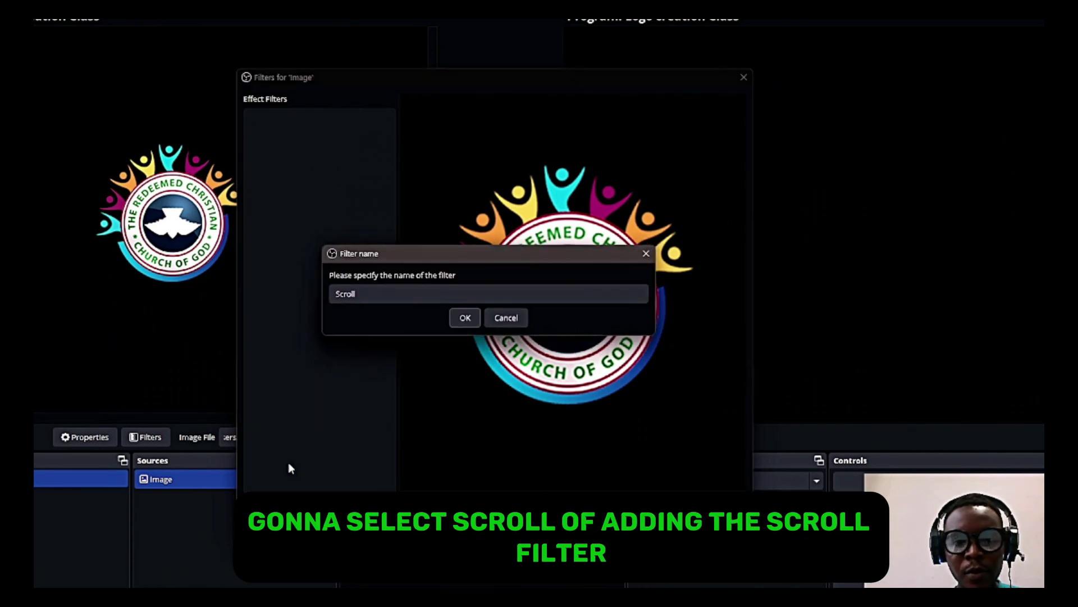
pyautogui.click(467, 319)
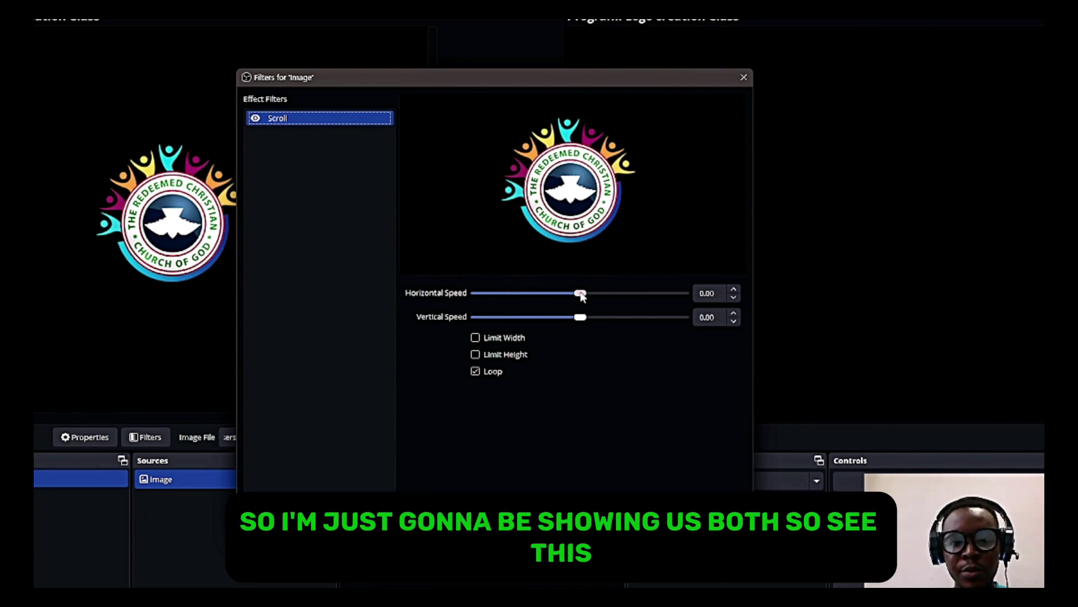
# Step: Set the Scroll filter's Horizontal Speed to -40.00 for the logo
pyautogui.moveTo(580, 293); pyautogui.dragTo(570, 295)
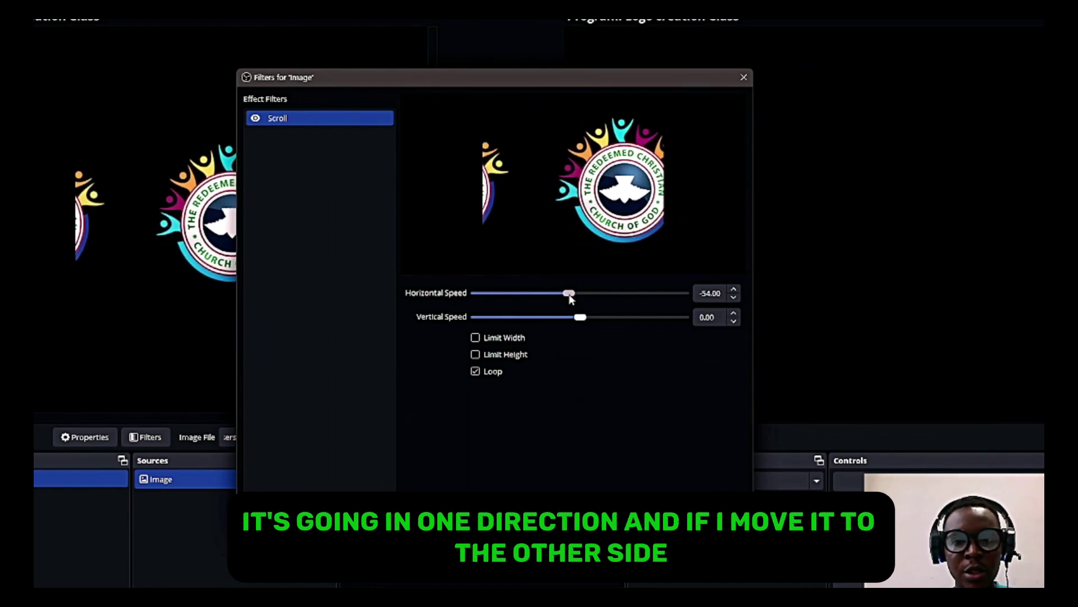
pyautogui.moveTo(570, 293)
pyautogui.mouseDown()
pyautogui.moveTo(586, 293)
pyautogui.moveTo(570, 297)
pyautogui.mouseUp()
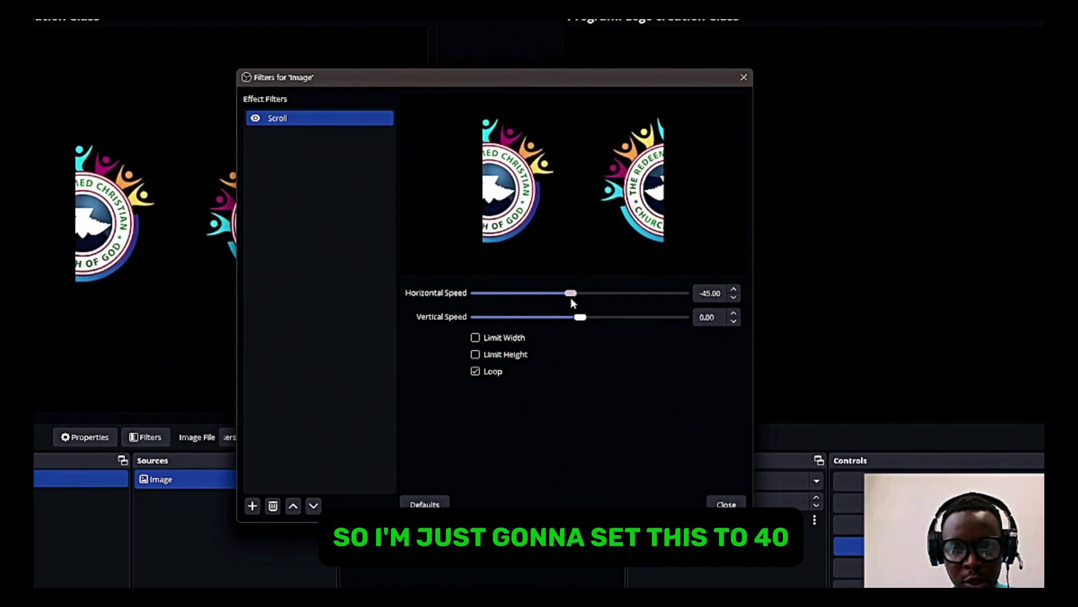
pyautogui.click(734, 289)
pyautogui.click(735, 289)
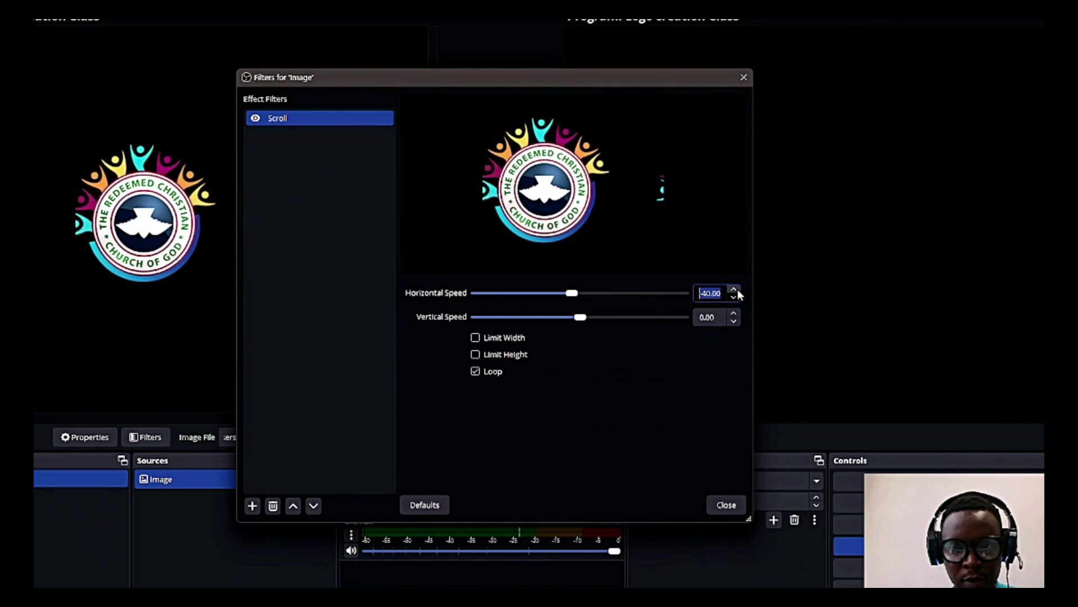
# Step: Unlock the logo, shrink it, and move it to the canvas's left edge
pyautogui.click(727, 504)
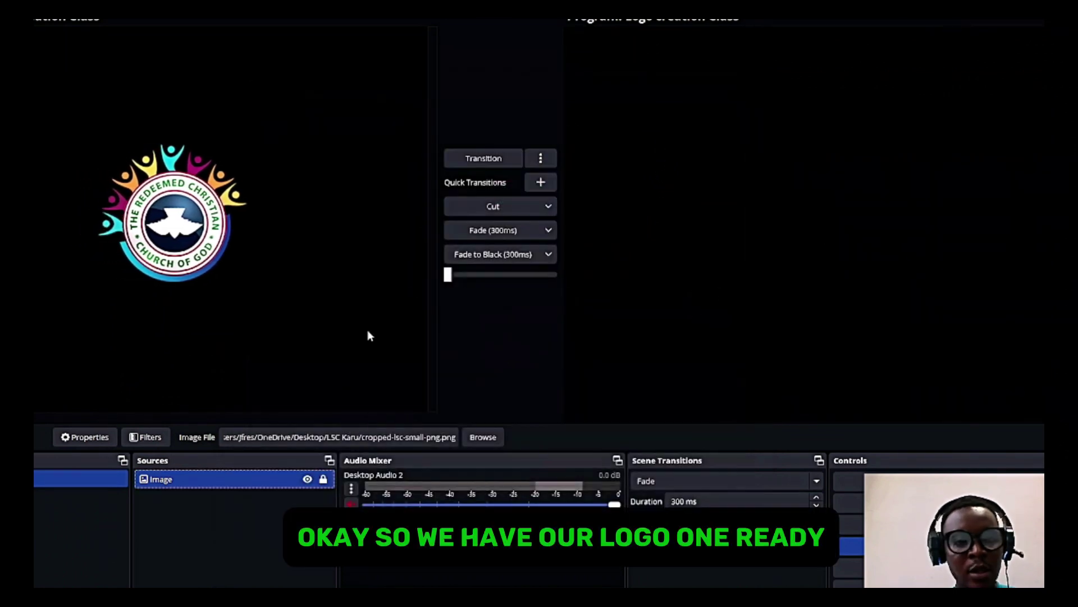
pyautogui.click(206, 277)
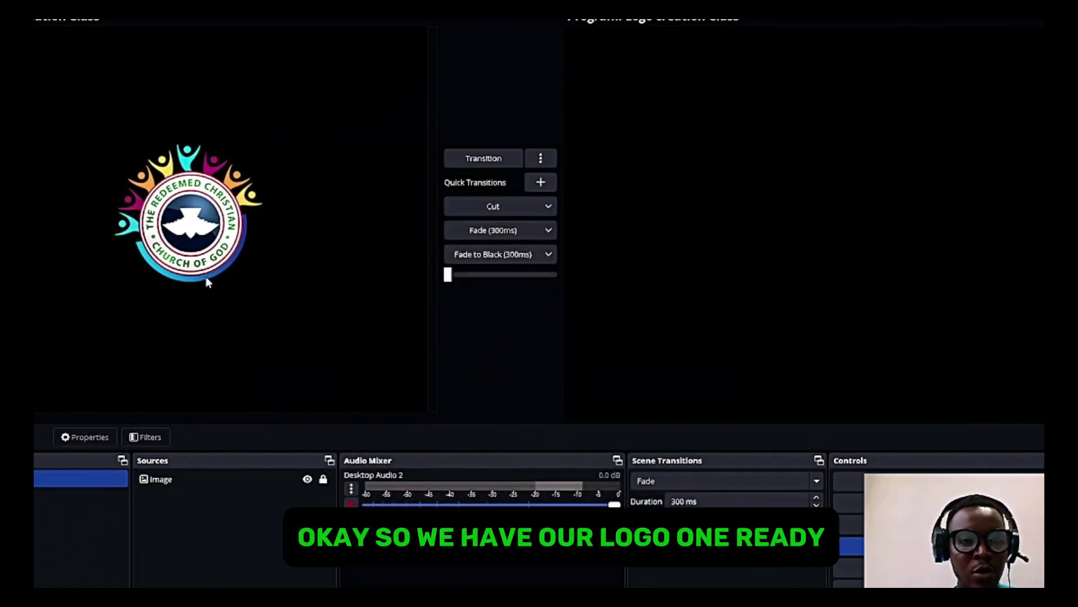
pyautogui.click(215, 482)
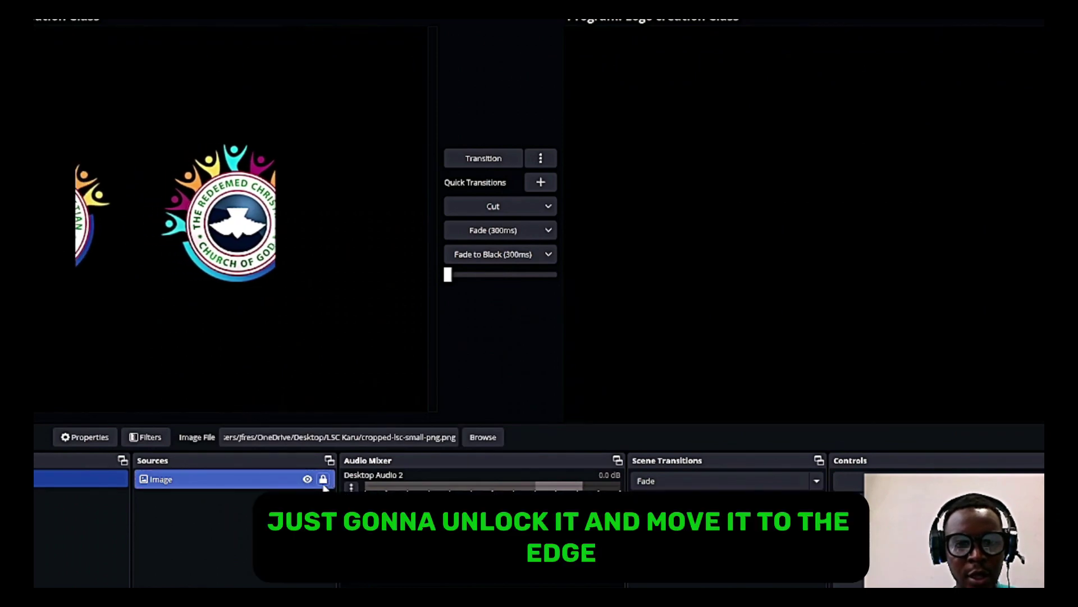
pyautogui.click(322, 480)
pyautogui.click(292, 295)
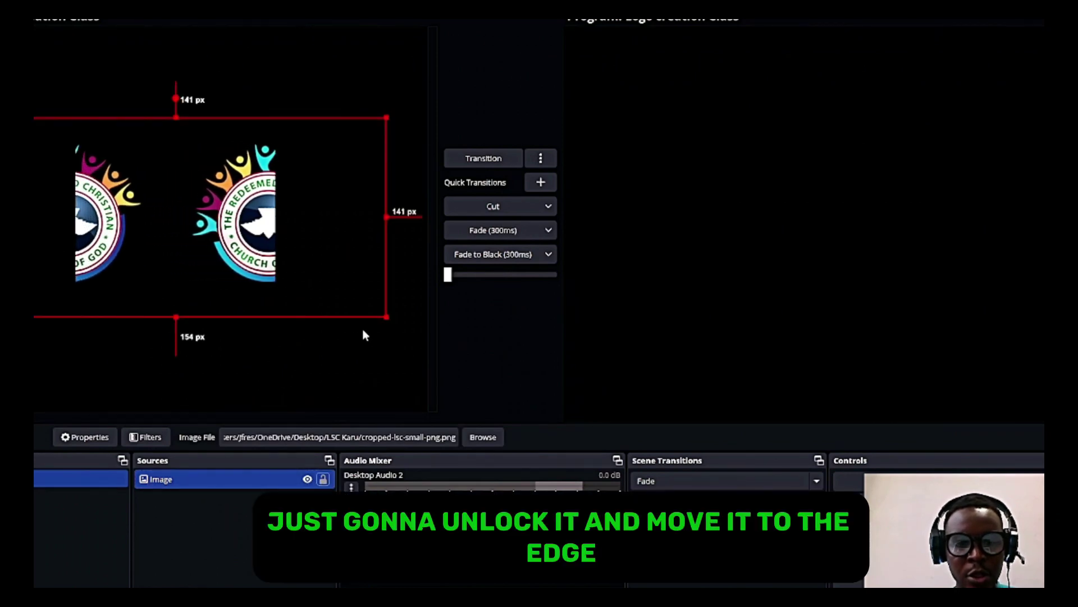
pyautogui.moveTo(387, 317); pyautogui.dragTo(185, 272)
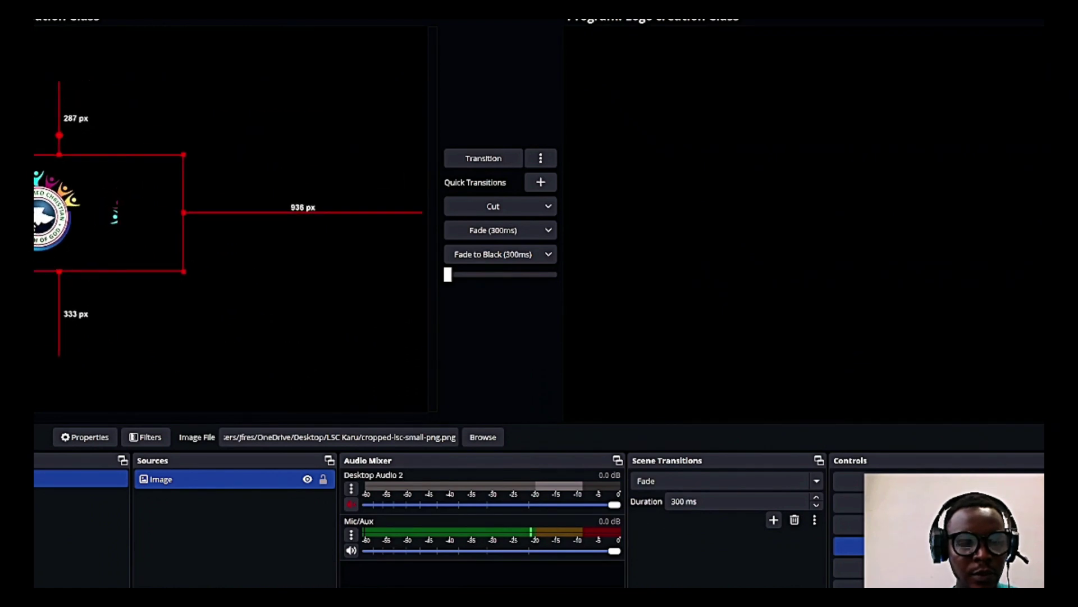
# Step: Lock the logo in its new left-edge position
pyautogui.click(323, 480)
pyautogui.click(253, 540)
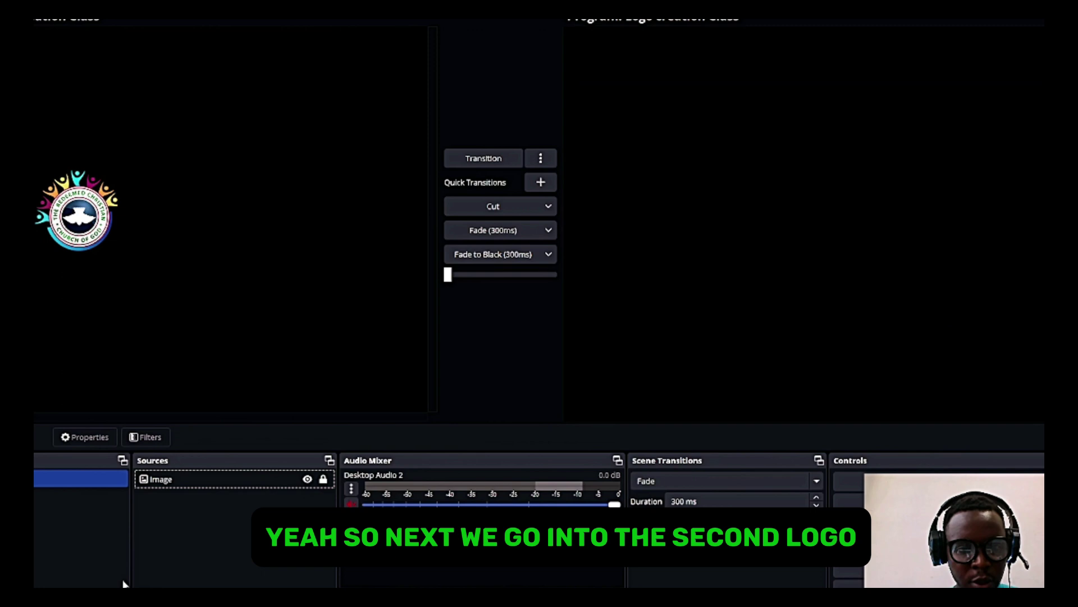
pyautogui.click(145, 581)
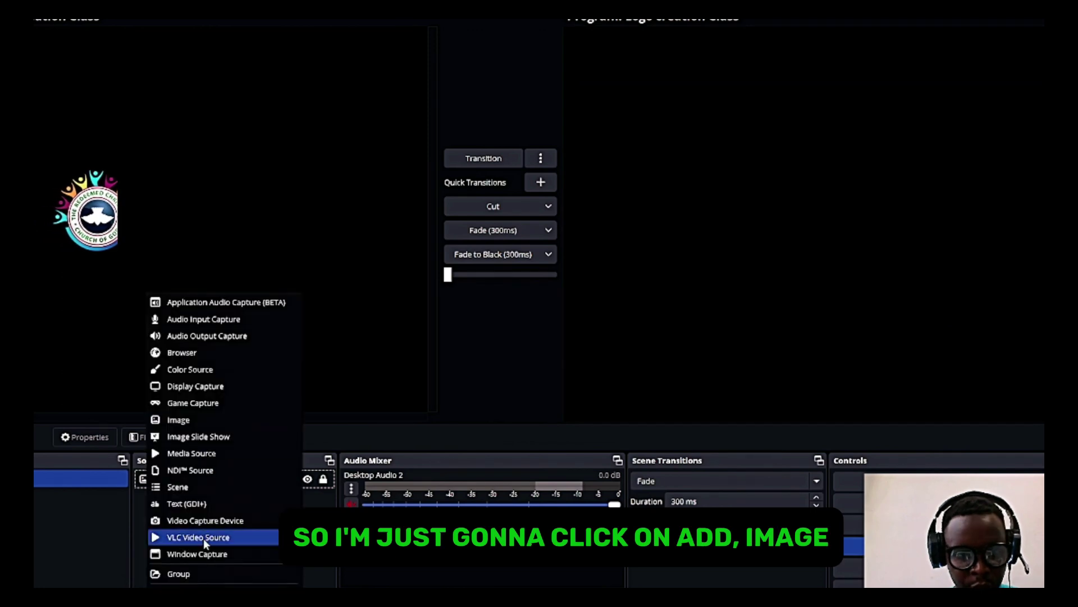
# Step: Add an 'Image 2' source with 20240222_120349.png and fit it to the screen
pyautogui.click(178, 419)
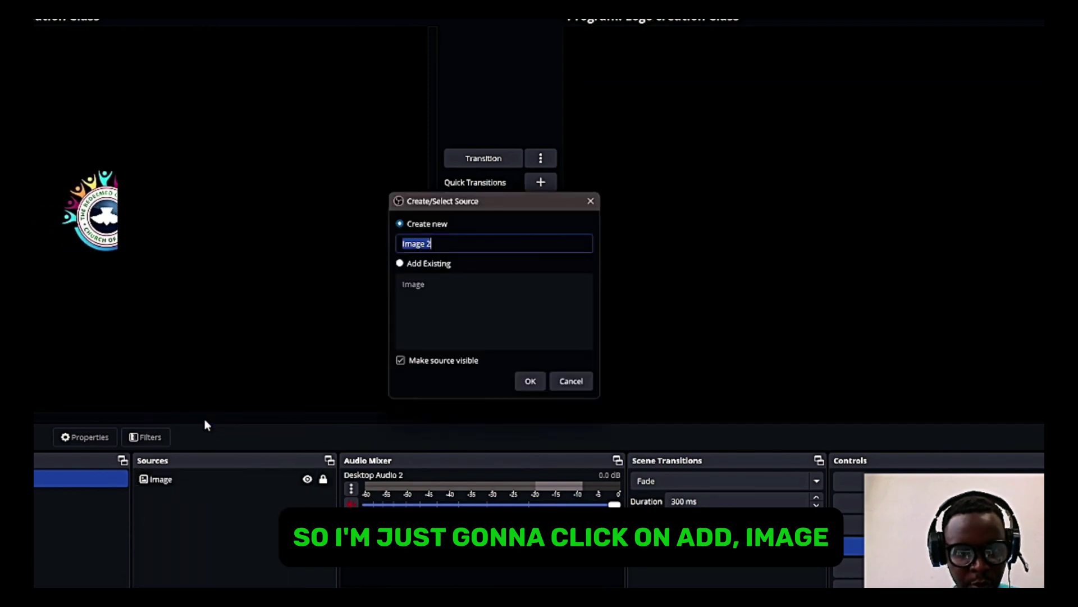
pyautogui.click(523, 383)
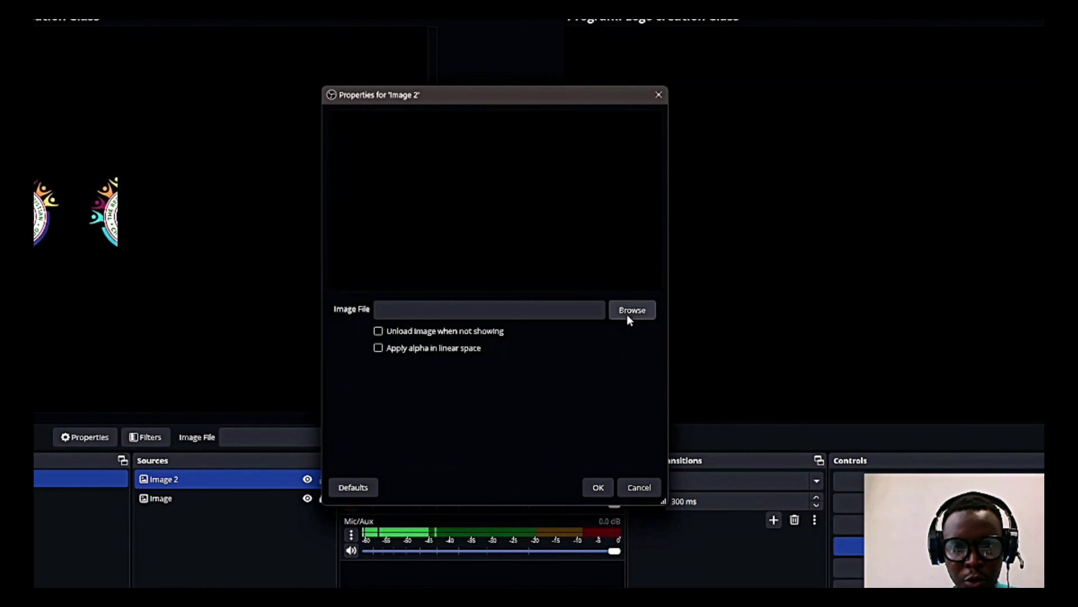
pyautogui.click(632, 309)
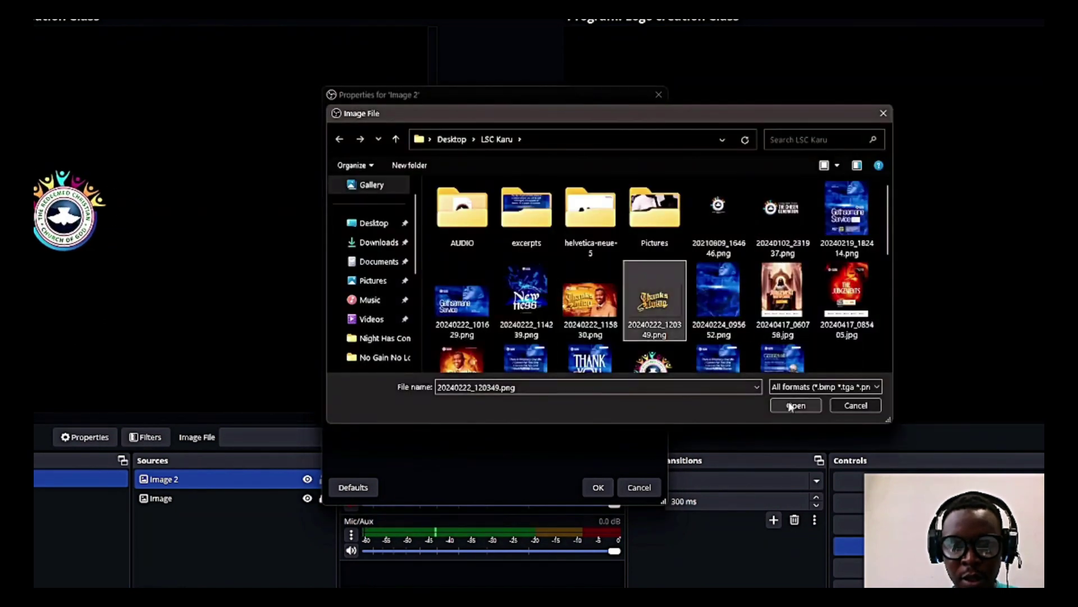
pyautogui.click(796, 405)
pyautogui.click(598, 488)
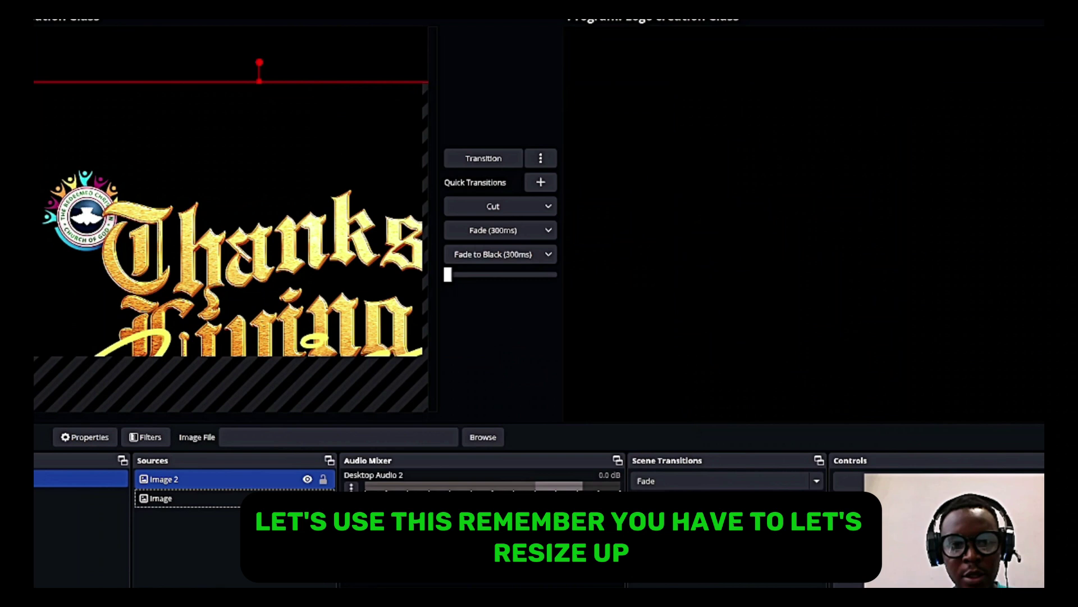
pyautogui.click(245, 497)
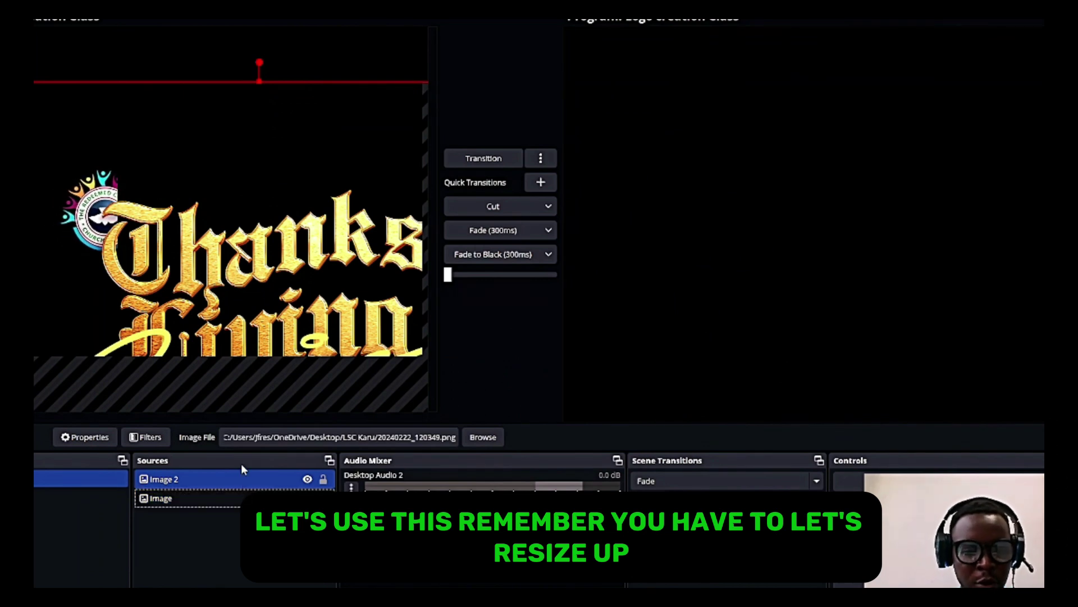
pyautogui.hotkey('ctrl', 'f')
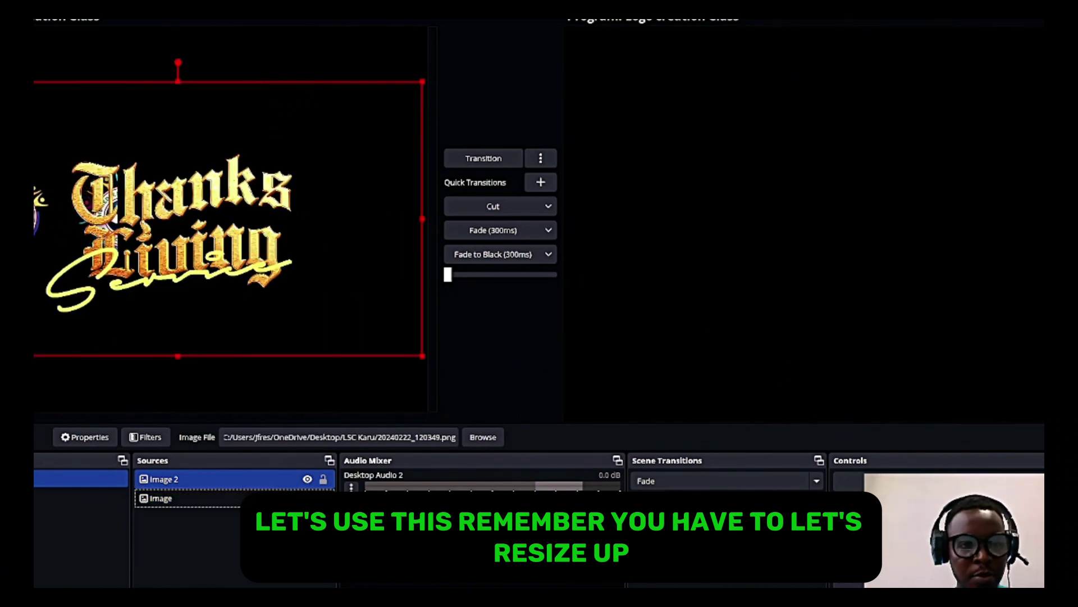
# Step: Shrink the Thanks Living image, shift it rightward, and reselect its source
pyautogui.moveTo(35, 355); pyautogui.dragTo(217, 269)
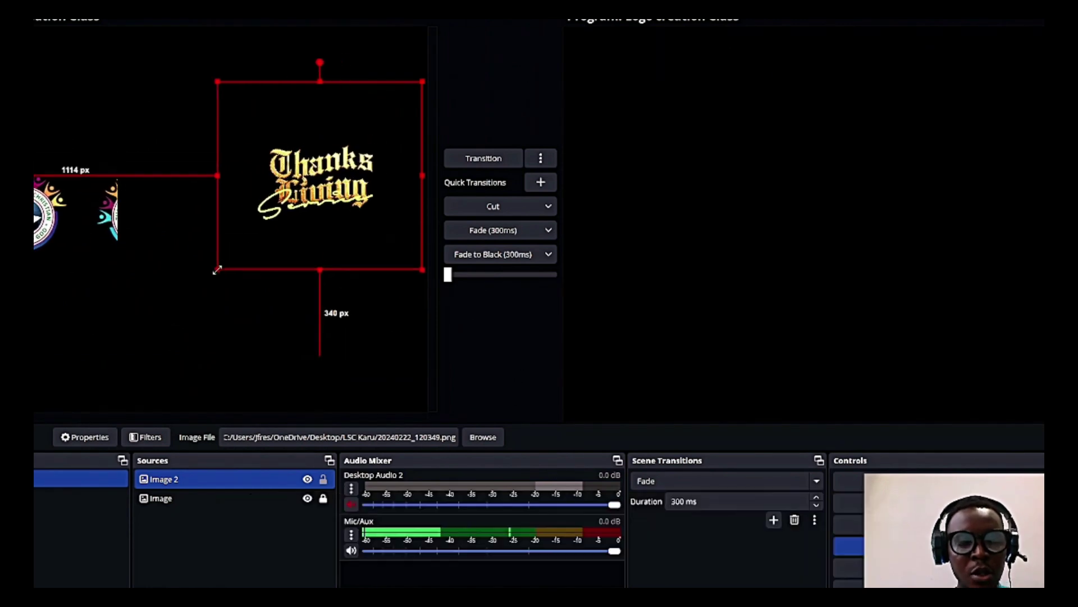
pyautogui.moveTo(334, 172); pyautogui.dragTo(316, 201)
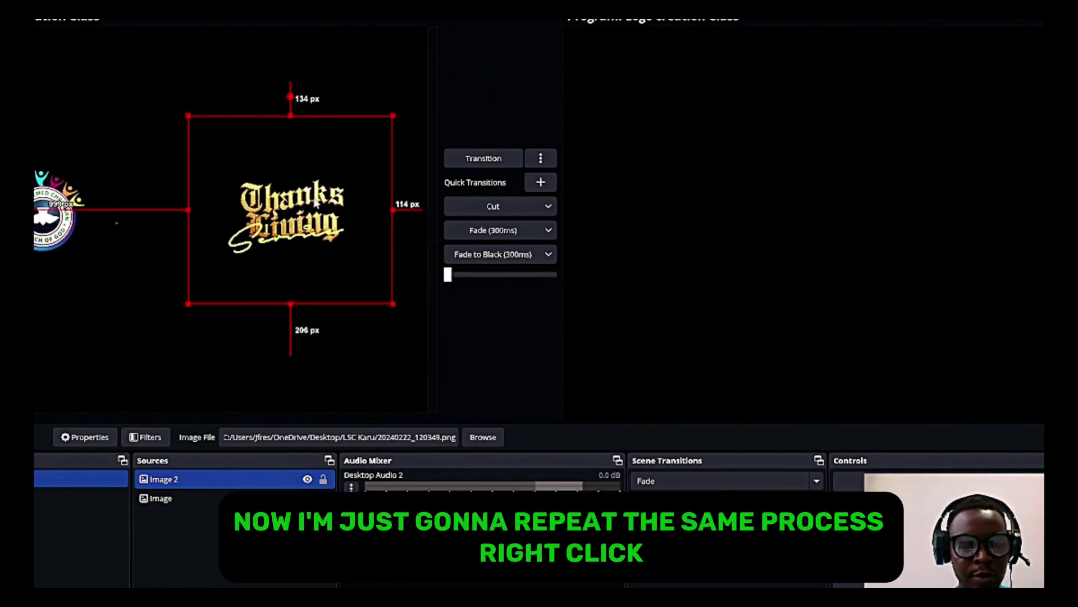
pyautogui.click(174, 371)
pyautogui.click(195, 498)
pyautogui.click(217, 480)
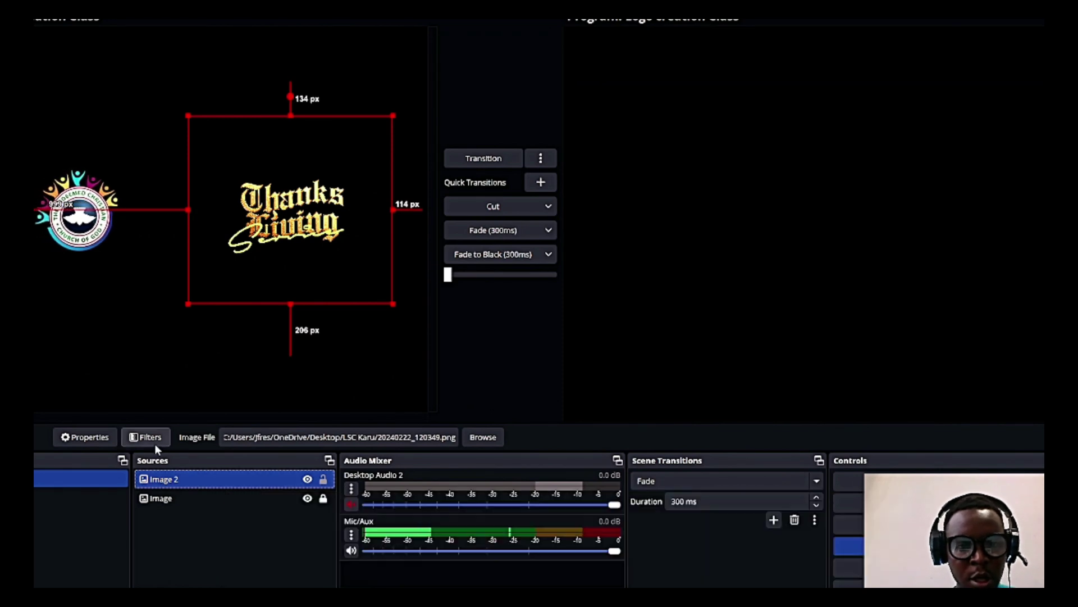
# Step: Add a Scroll filter to Image 2
pyautogui.click(154, 440)
pyautogui.click(252, 506)
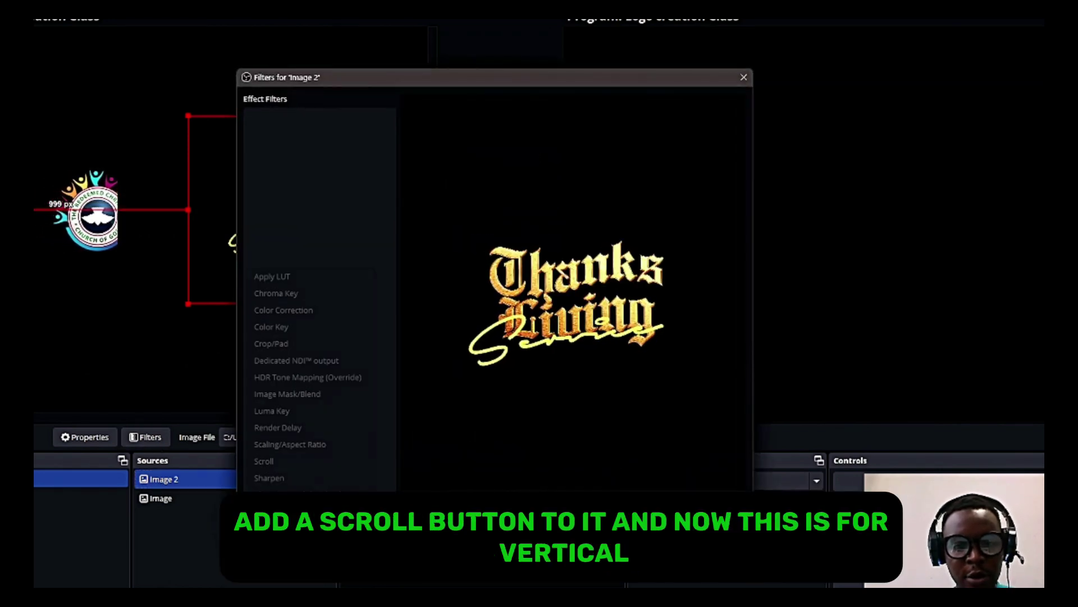
pyautogui.click(280, 463)
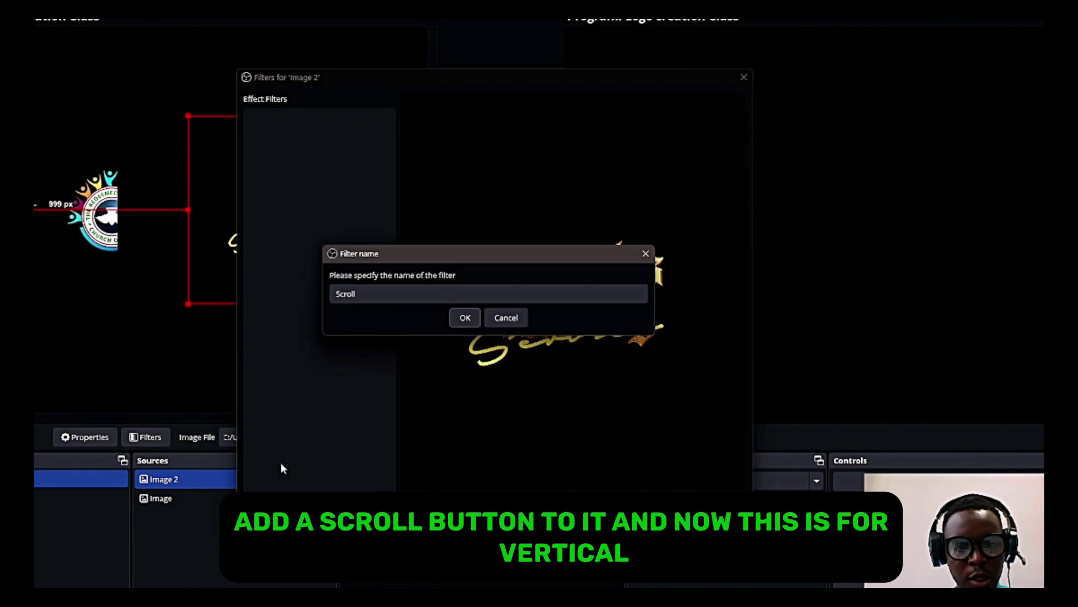
pyautogui.click(467, 319)
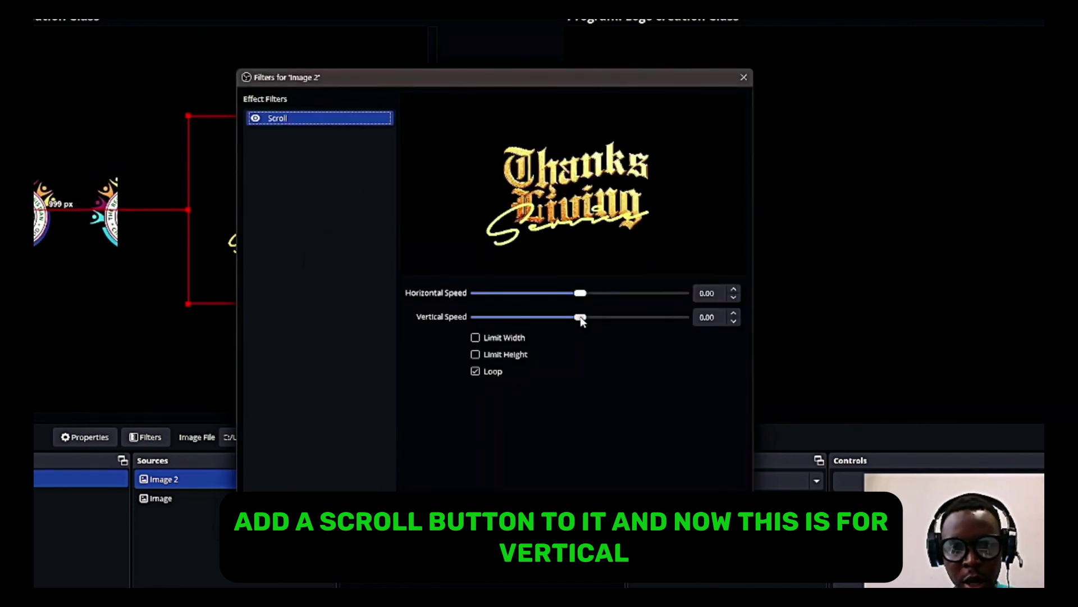
pyautogui.moveTo(558, 82); pyautogui.dragTo(635, 72)
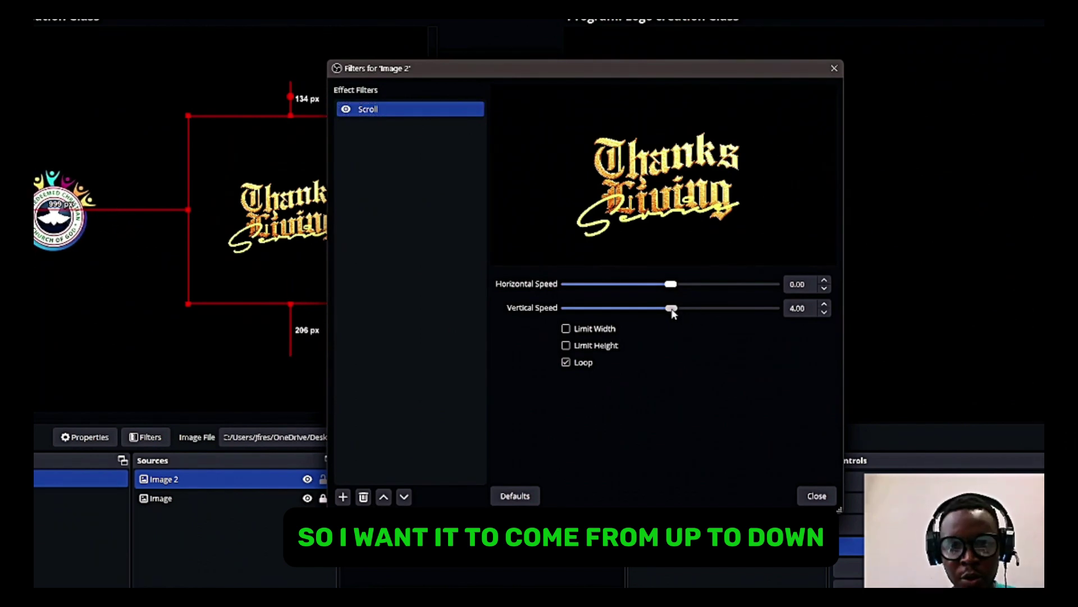
# Step: Set the Image 2 Scroll filter's Vertical Speed to -90 and close Filters
pyautogui.moveTo(675, 311); pyautogui.dragTo(656, 310)
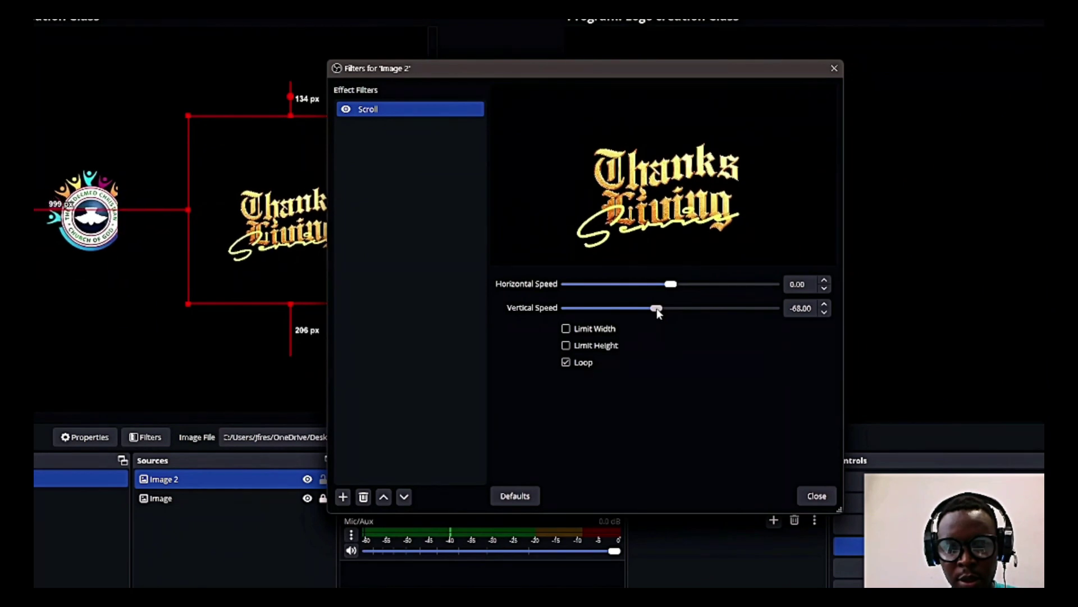
pyautogui.click(825, 312)
pyautogui.click(824, 312)
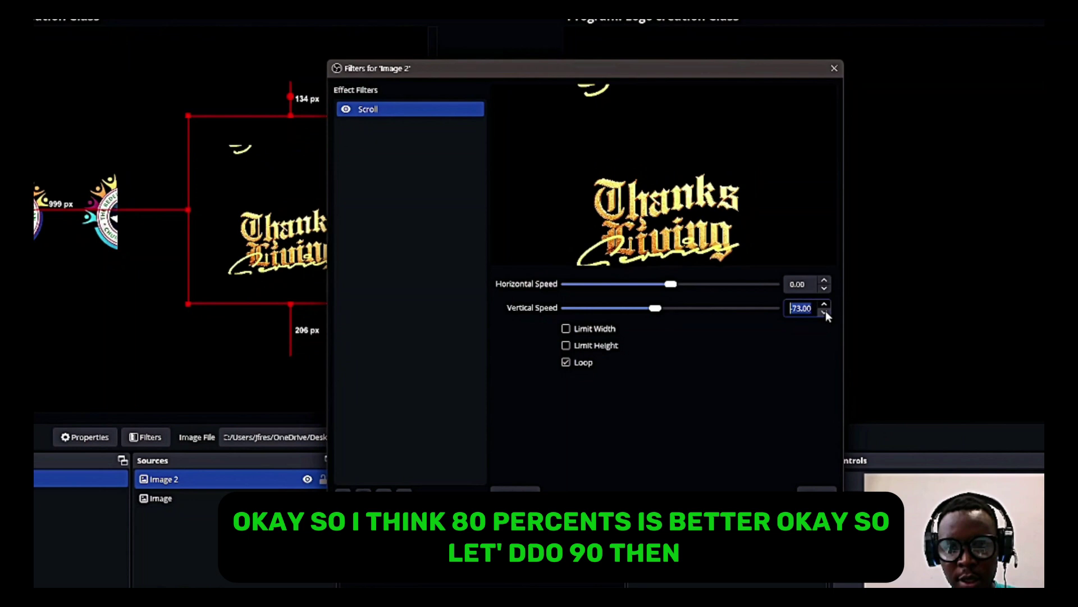
pyautogui.click(824, 312)
pyautogui.click(824, 313)
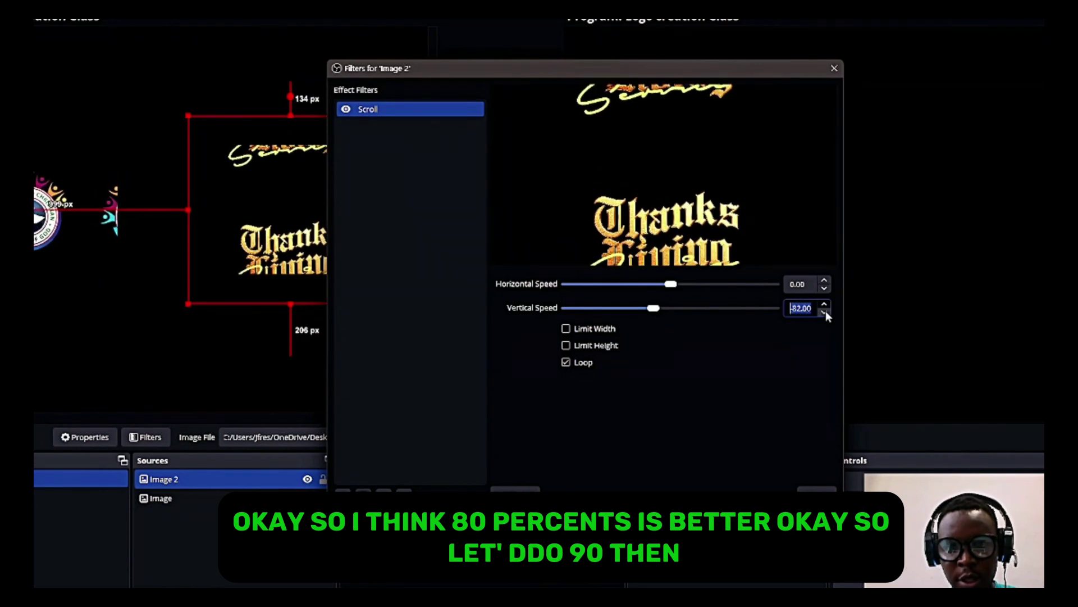
pyautogui.click(824, 313)
pyautogui.click(824, 312)
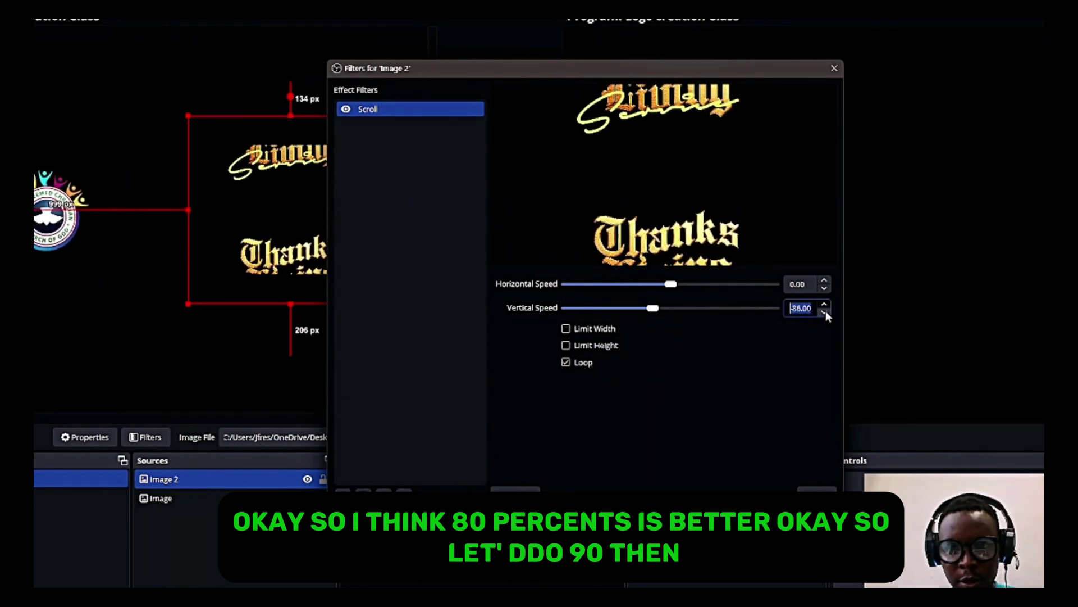
pyautogui.click(824, 312)
pyautogui.click(824, 312)
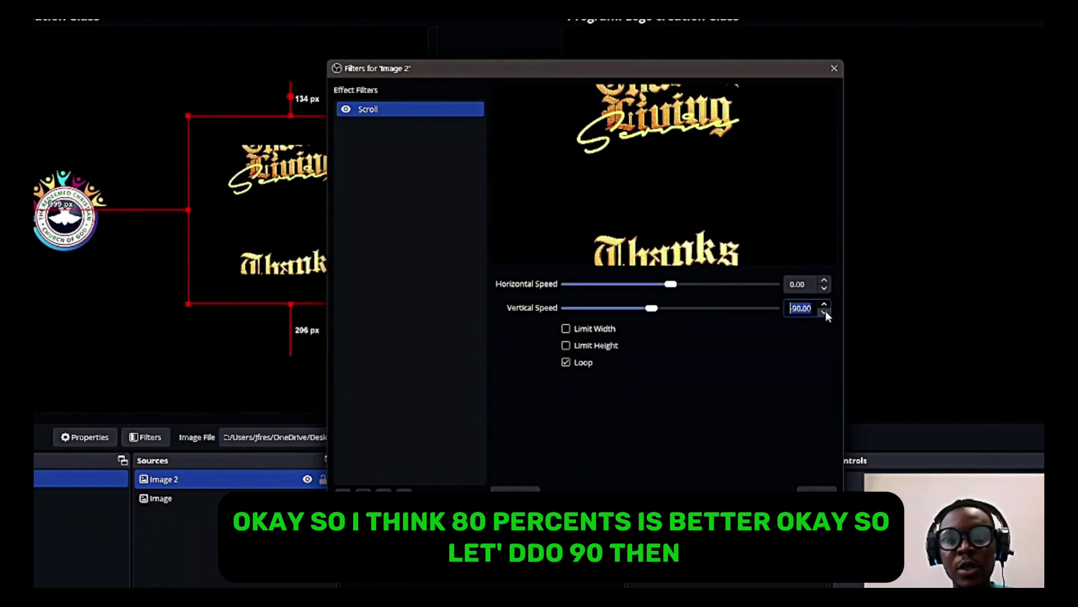
pyautogui.press('Escape')
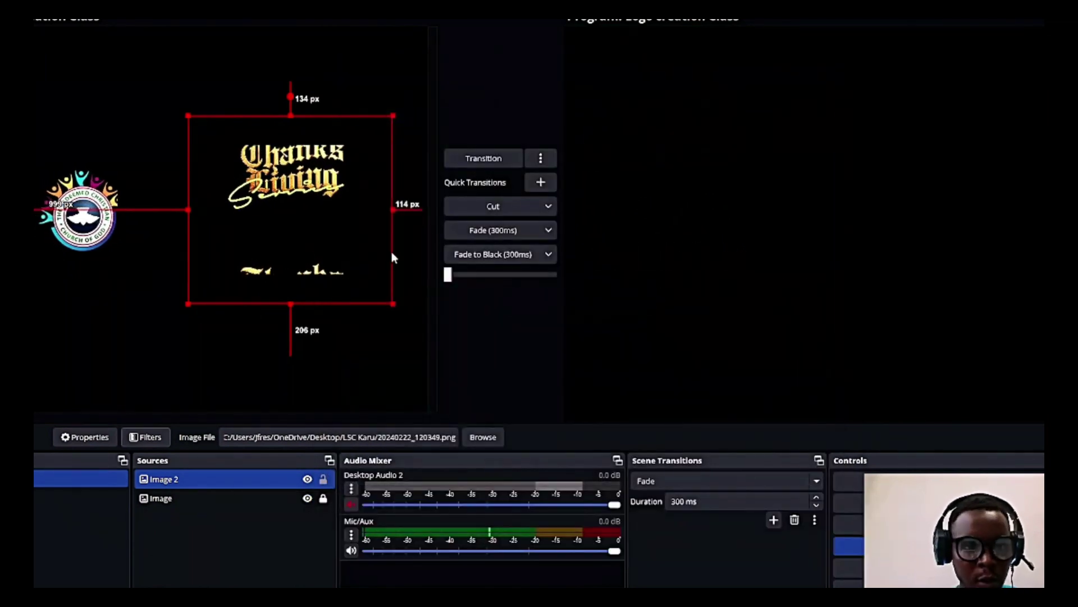
# Step: Select Image 2 and lock it in the Sources list
pyautogui.click(102, 282)
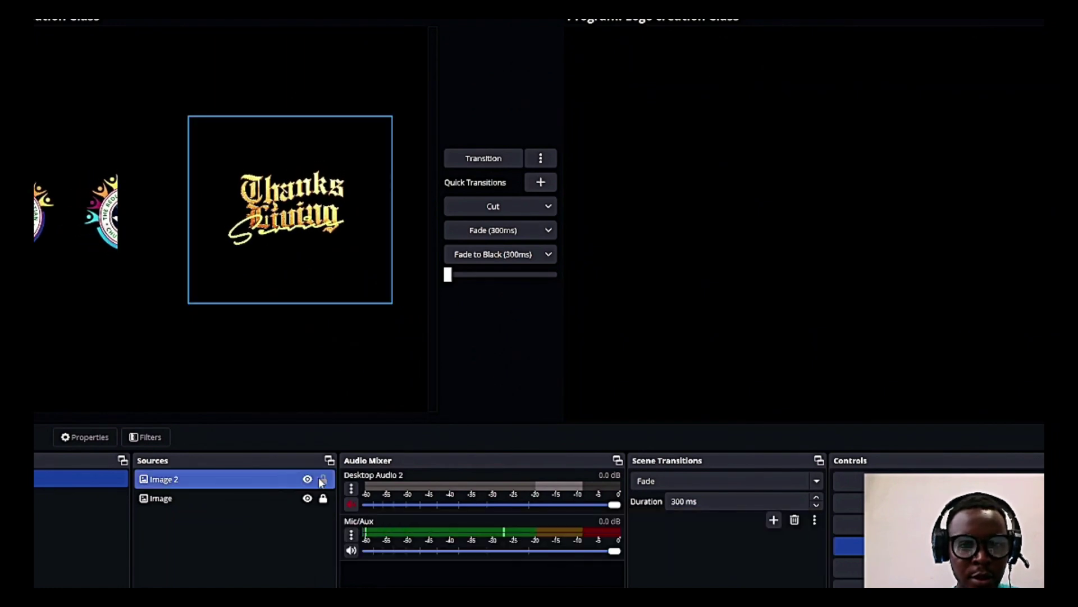
pyautogui.click(268, 238)
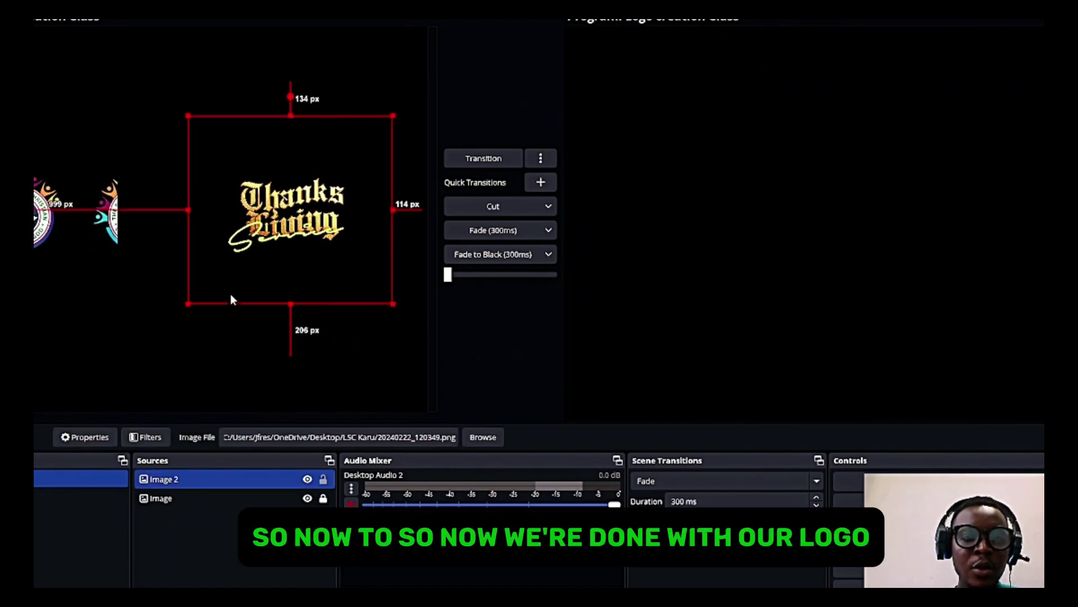
pyautogui.click(323, 479)
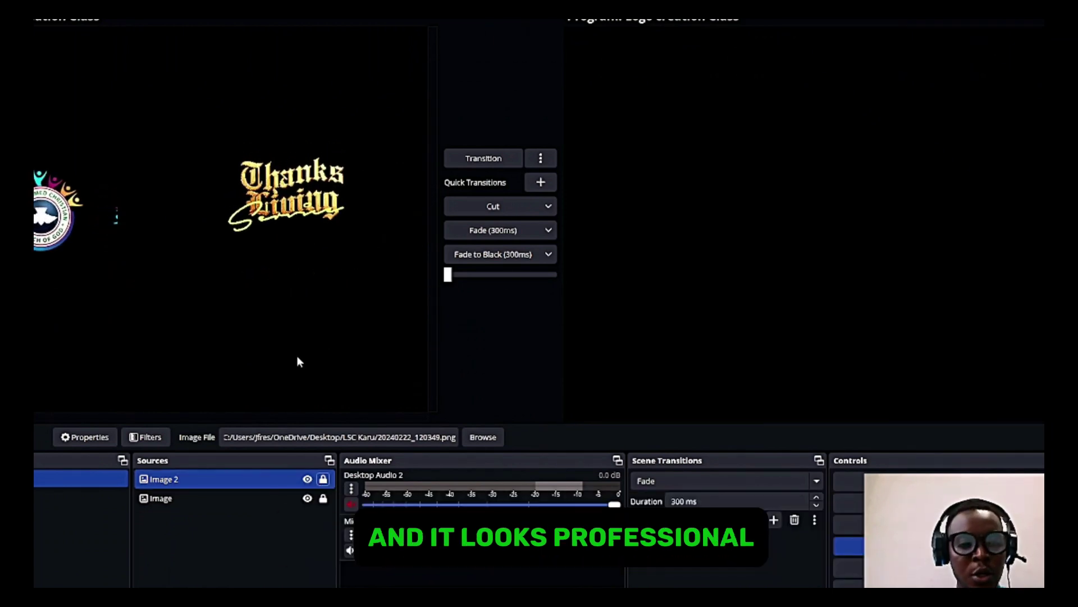
# Step: Shrink the Thanks Living image and the church logo on the preview canvas
pyautogui.click(160, 498)
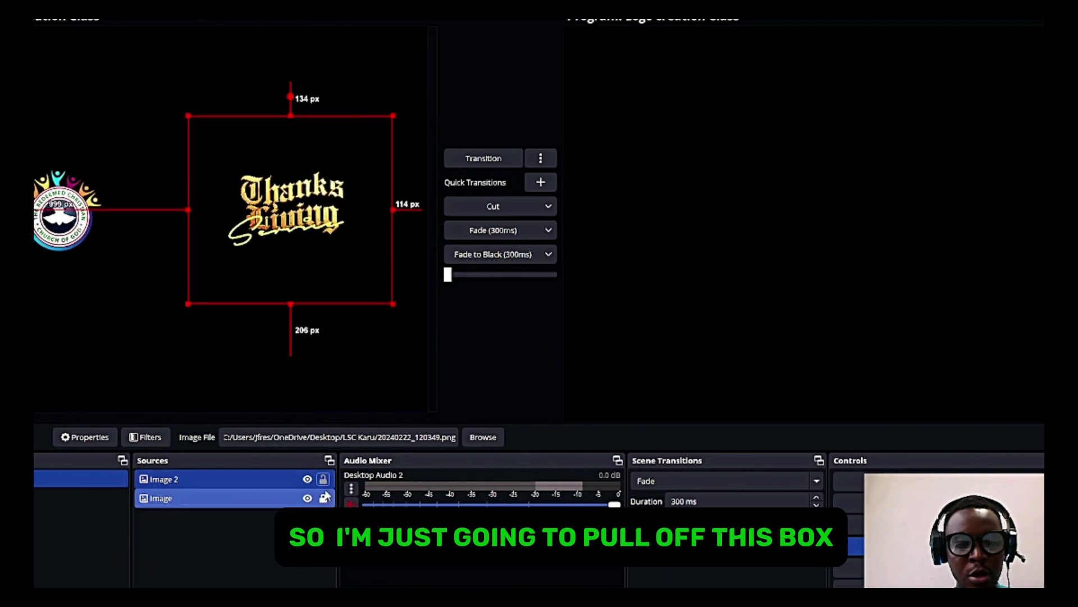
pyautogui.click(287, 219)
pyautogui.click(250, 242)
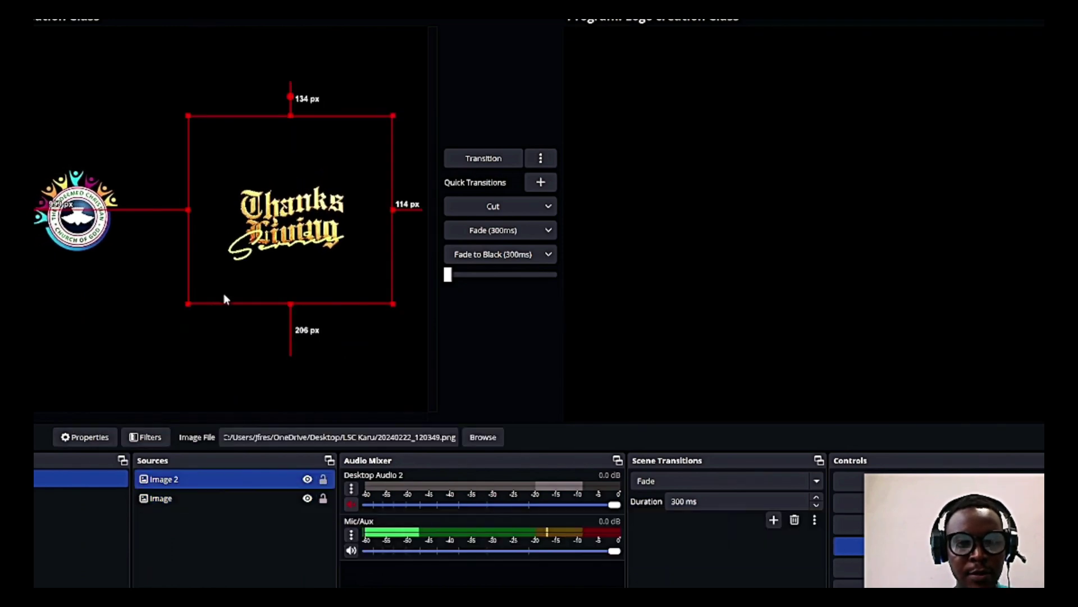
pyautogui.moveTo(192, 301); pyautogui.dragTo(325, 165)
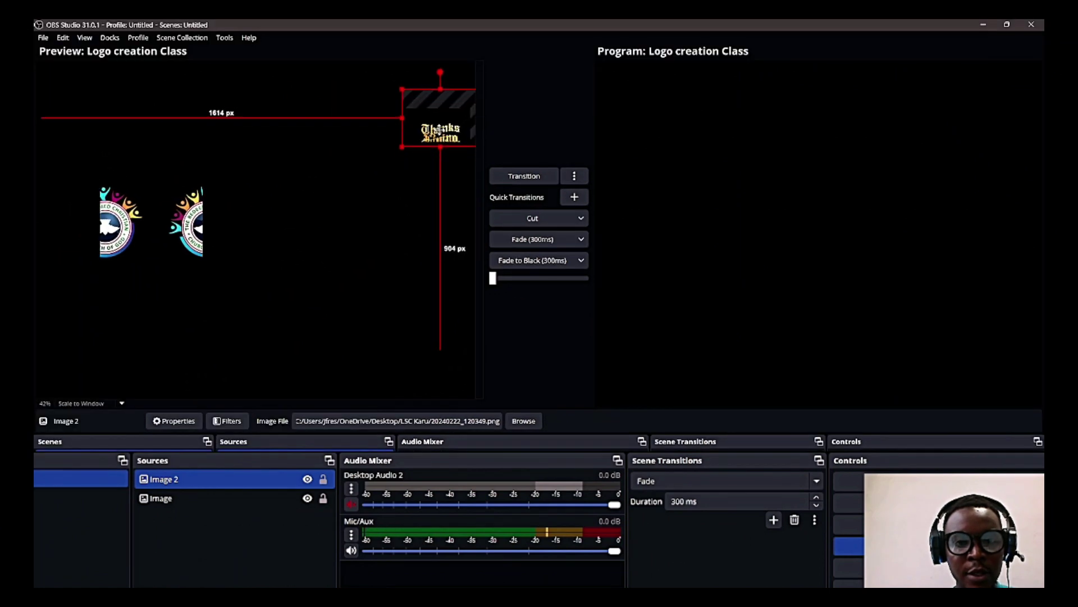
pyautogui.moveTo(440, 136); pyautogui.dragTo(440, 125)
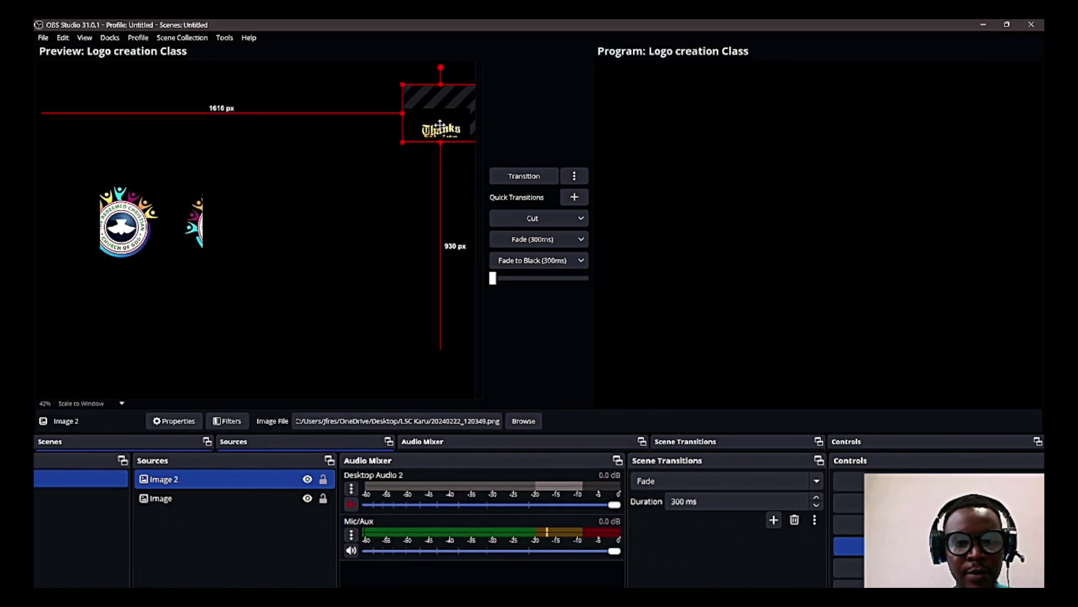
pyautogui.click(401, 160)
pyautogui.moveTo(169, 215)
pyautogui.mouseDown()
pyautogui.moveTo(145, 148)
pyautogui.moveTo(116, 156)
pyautogui.mouseUp()
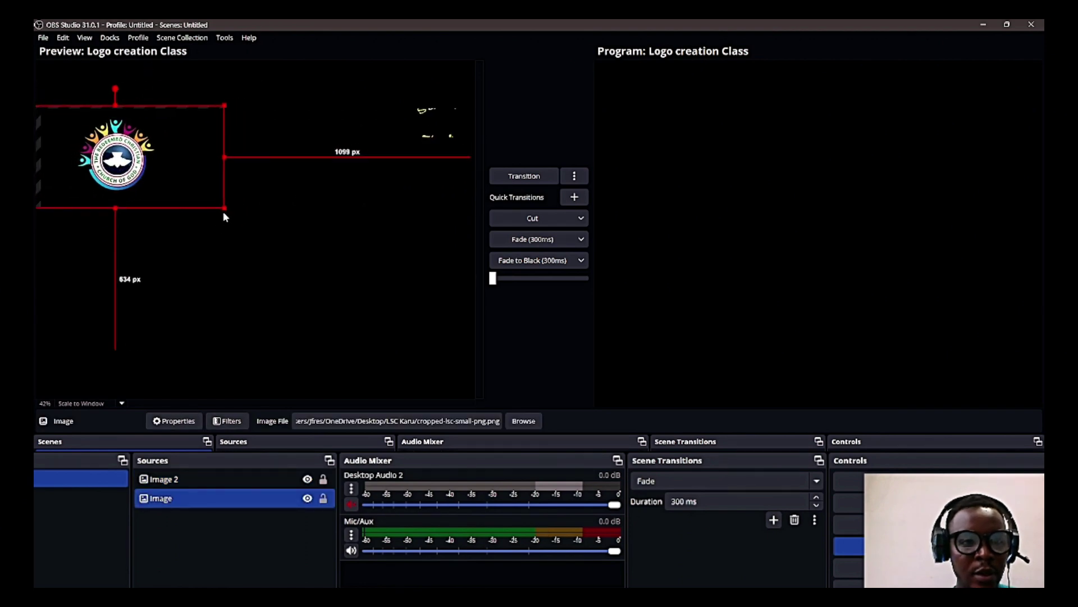
pyautogui.moveTo(224, 209)
pyautogui.mouseDown()
pyautogui.moveTo(131, 154)
pyautogui.moveTo(55, 137)
pyautogui.moveTo(276, 172)
pyautogui.mouseUp()
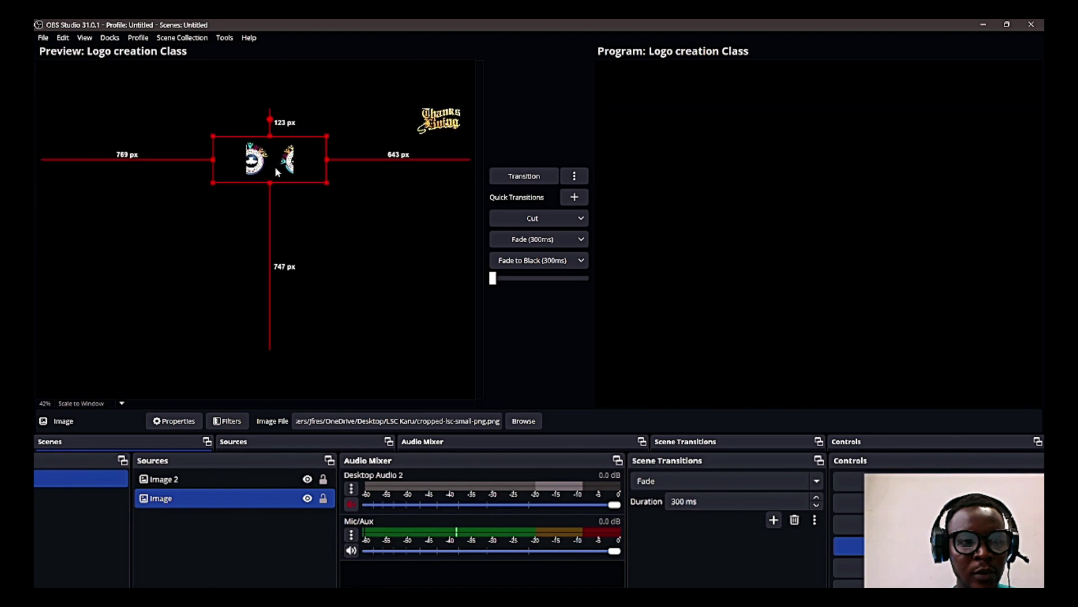
# Step: Position Thanks Living in the top-left corner and the church logo in the top-right, then deselect
pyautogui.click(417, 128)
pyautogui.moveTo(438, 118); pyautogui.dragTo(74, 118)
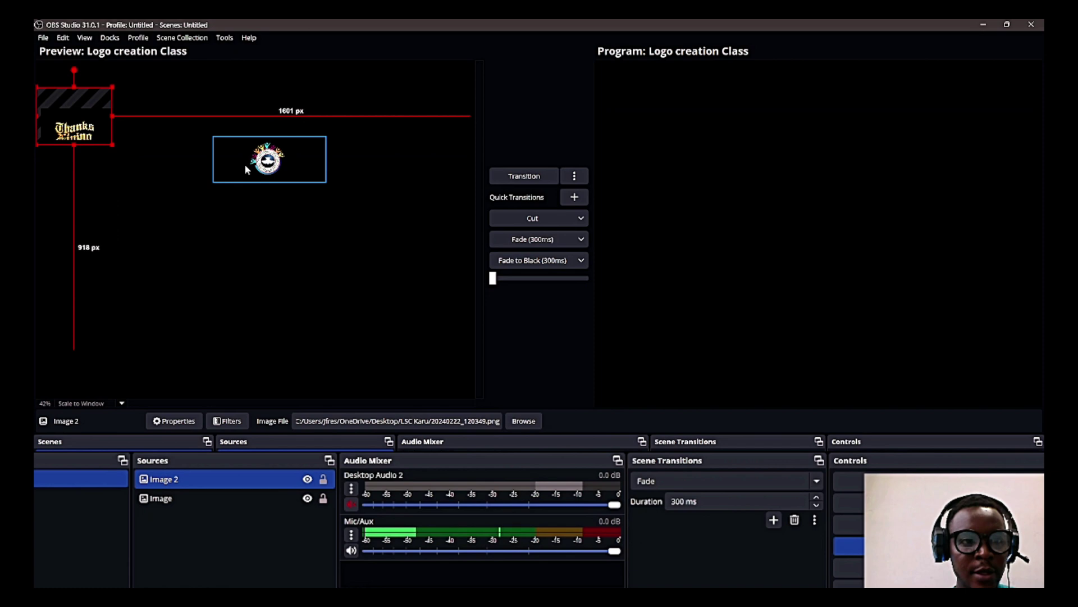
pyautogui.moveTo(266, 160)
pyautogui.mouseDown()
pyautogui.moveTo(429, 126)
pyautogui.moveTo(459, 141)
pyautogui.mouseUp()
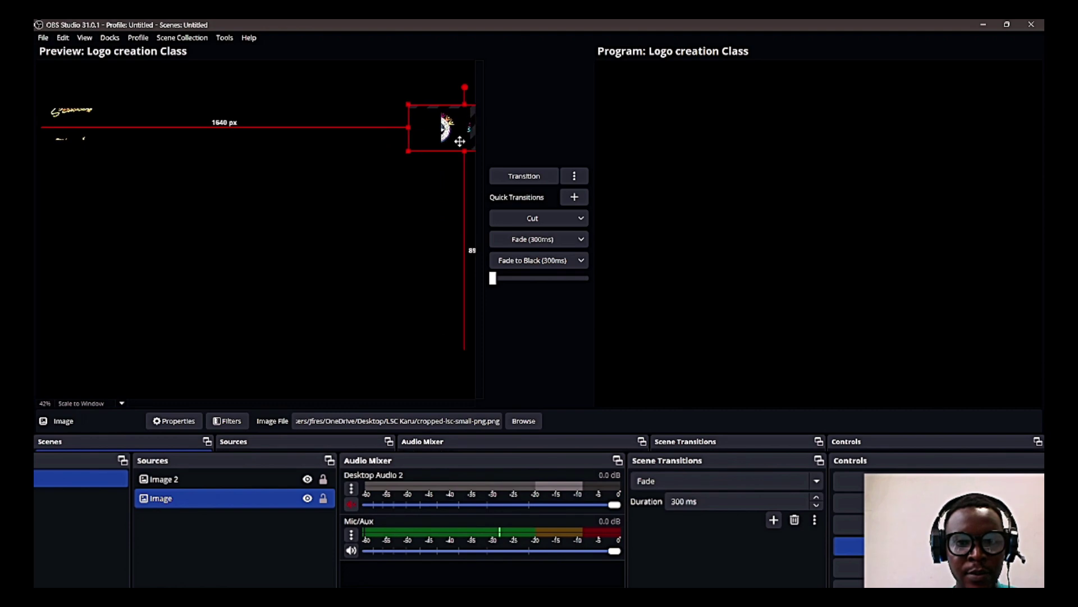
pyautogui.moveTo(459, 141); pyautogui.dragTo(454, 143)
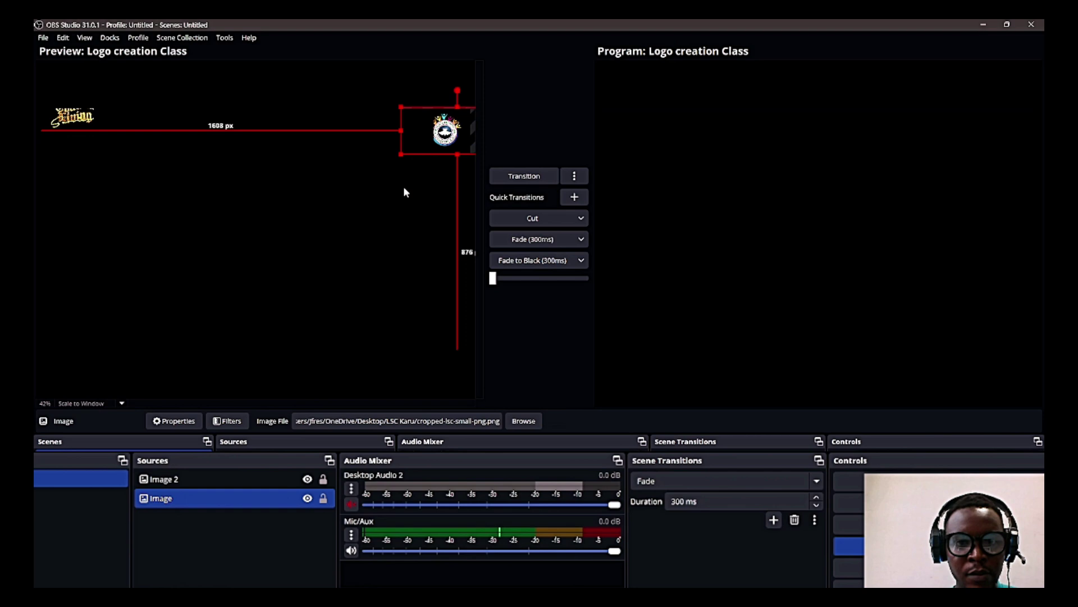
pyautogui.click(385, 211)
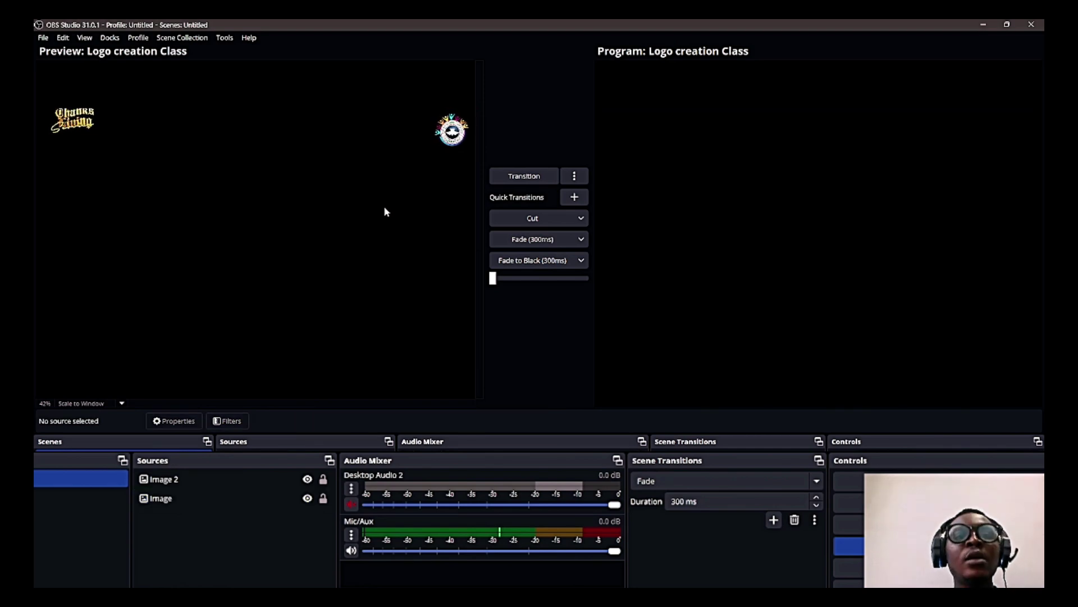
pyautogui.click(76, 119)
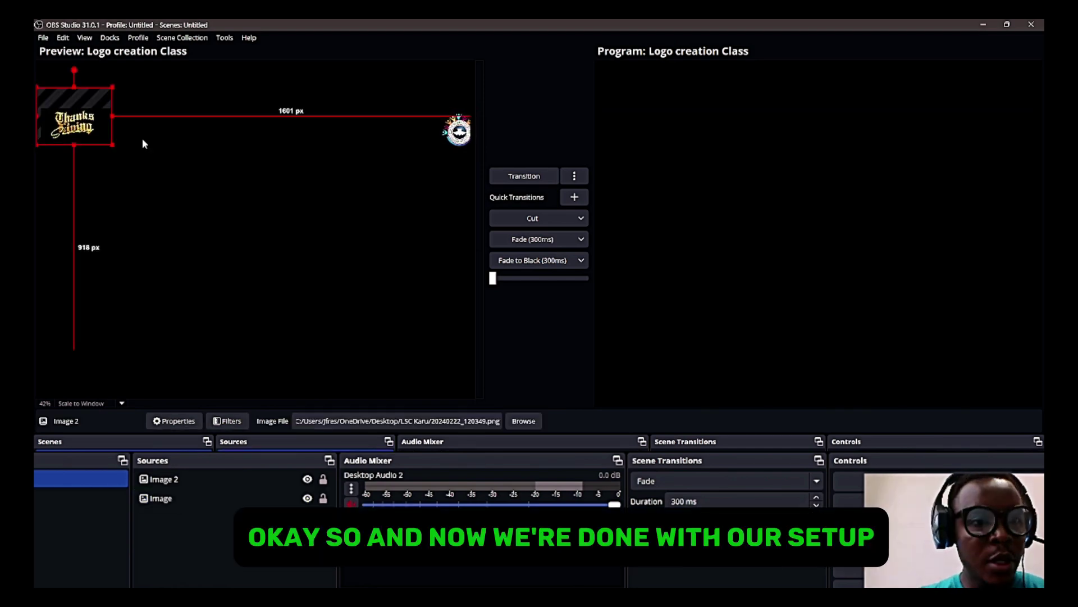